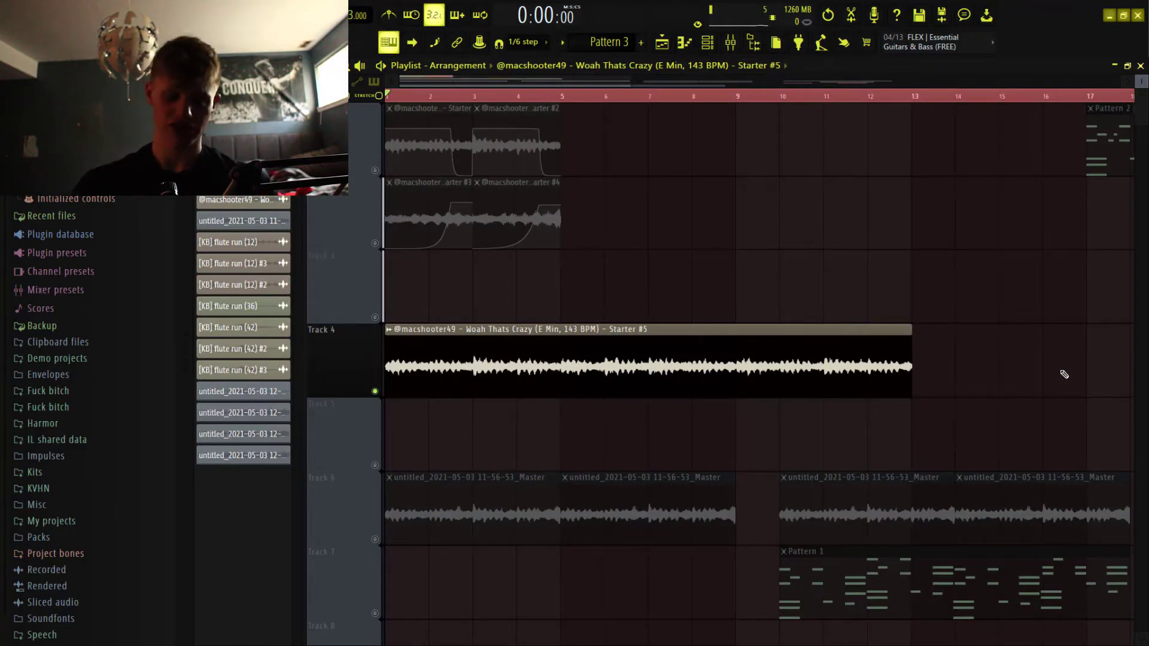
- Play the full-length Starter #5 sample on Track 4 on its own
key("space")
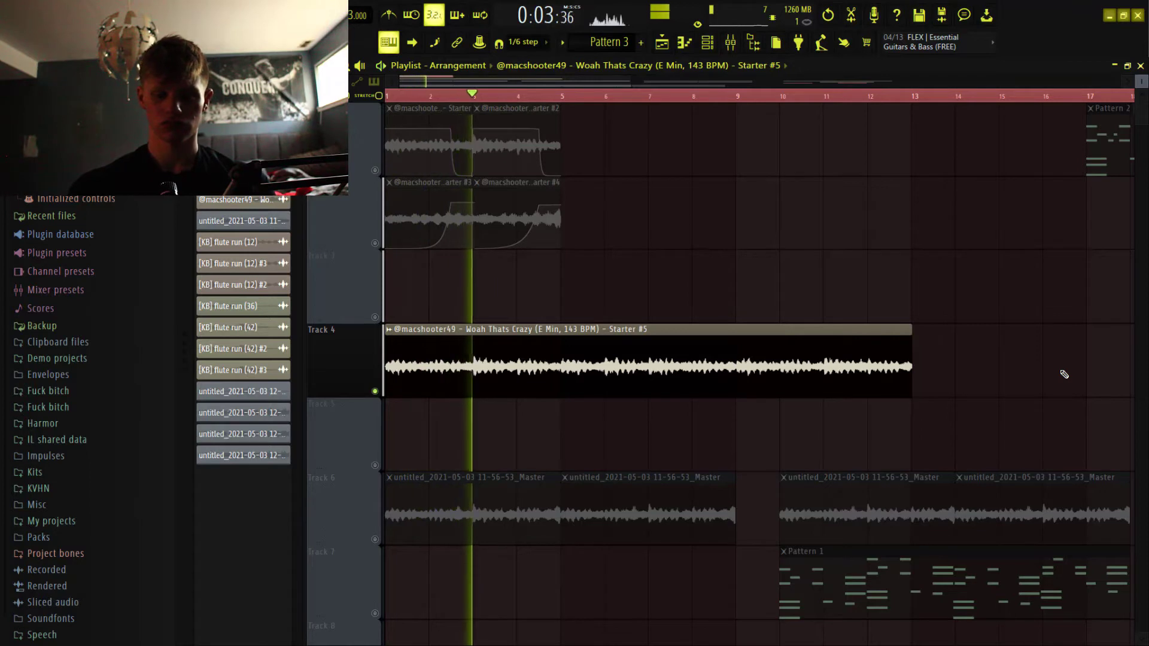
key("space")
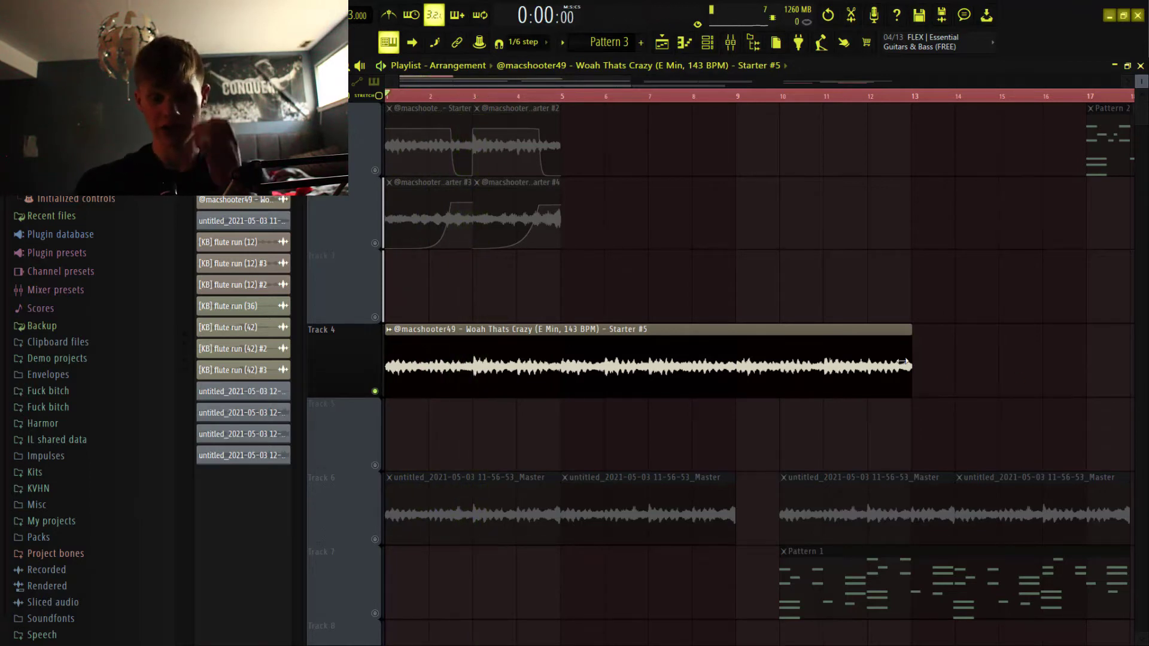
- Undo the placement of the full-length sample on Track 4 and play the two Starter clips isolated on Track 3
key("ctrl+z")
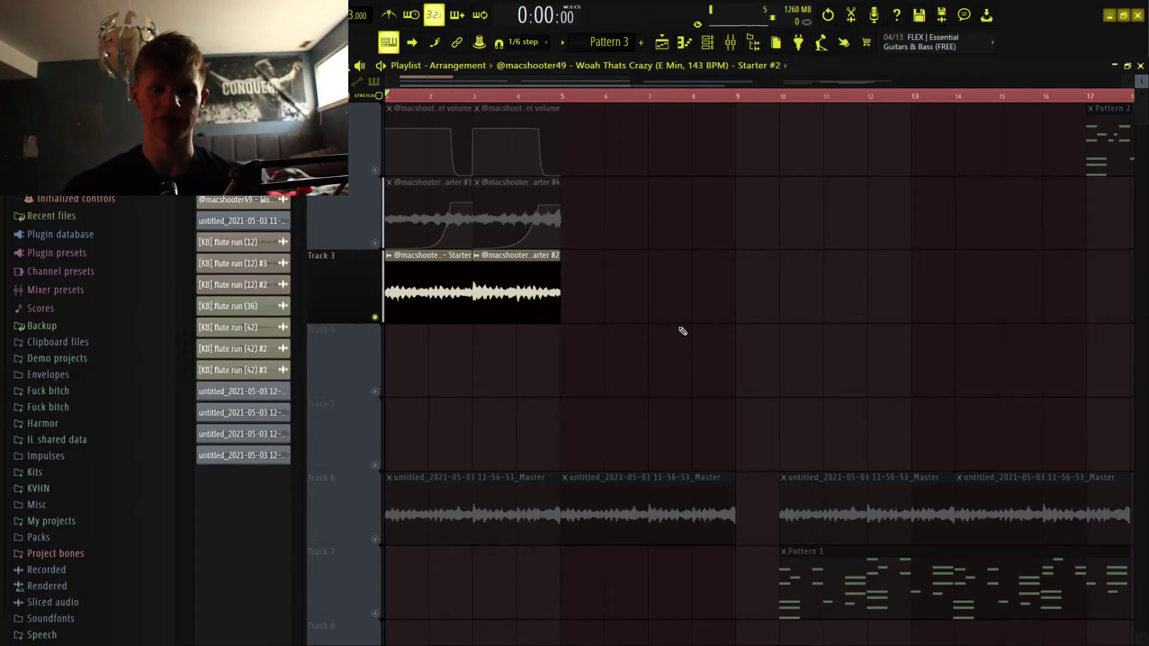
key("space")
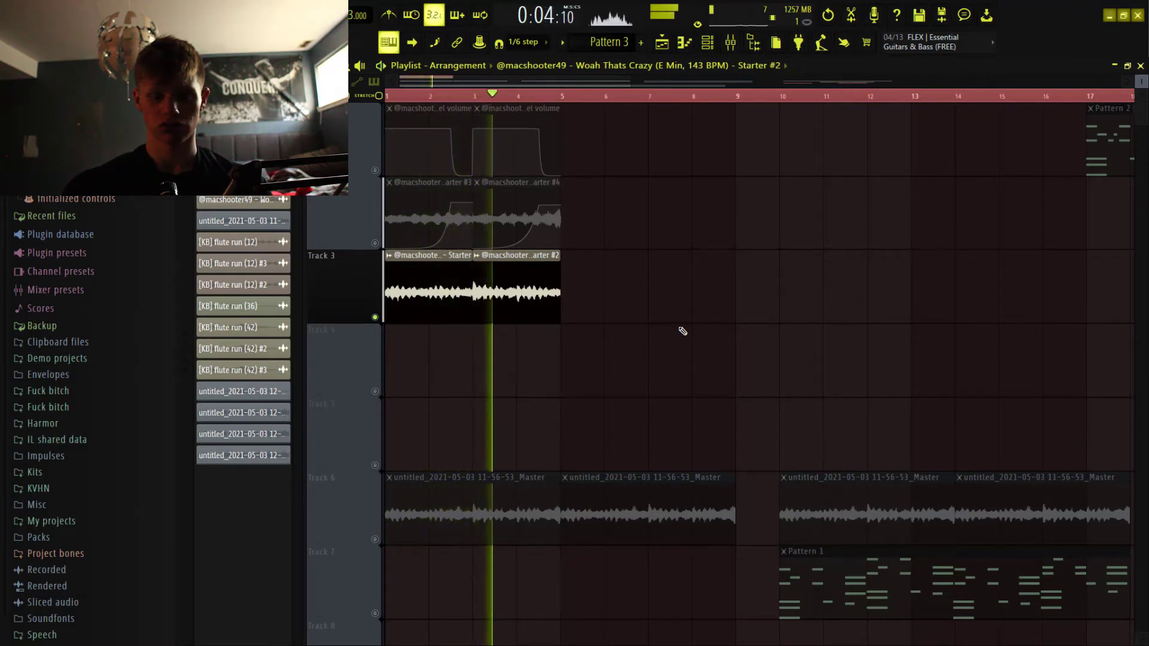
key("space")
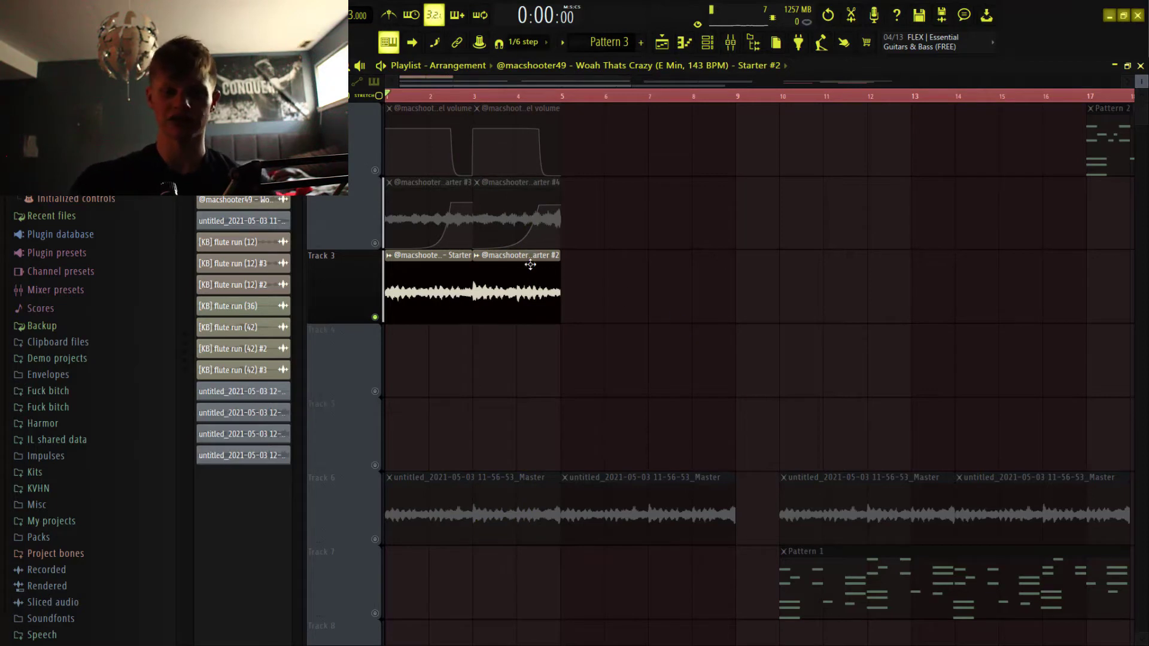
- Move the Starter #3 and #4 audio clips down to Track 4, away from their volume automation, and play that track soloed
left_click(376, 243, "ctrl")
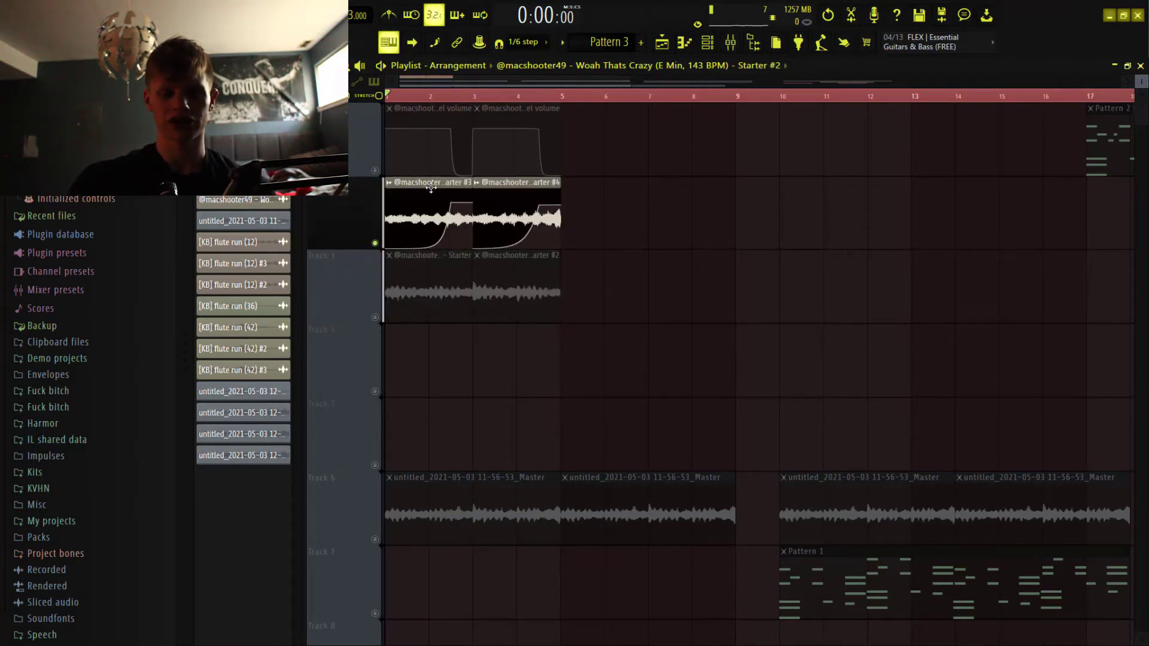
left_click_drag(431, 188, 436, 326)
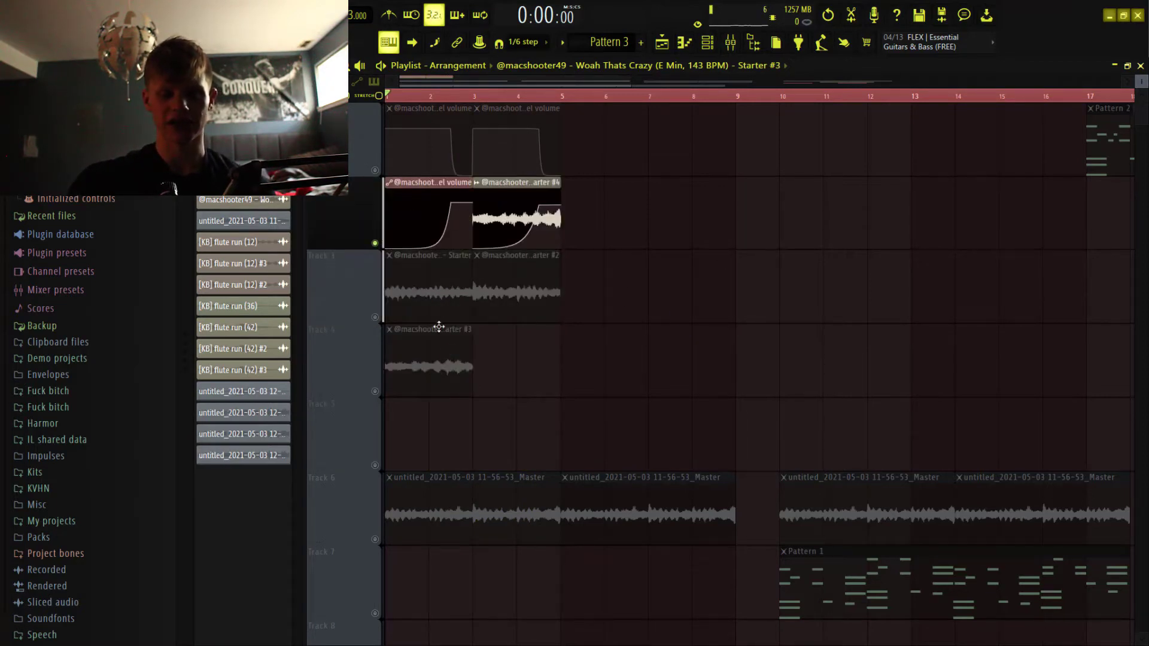
left_click(375, 391, "ctrl")
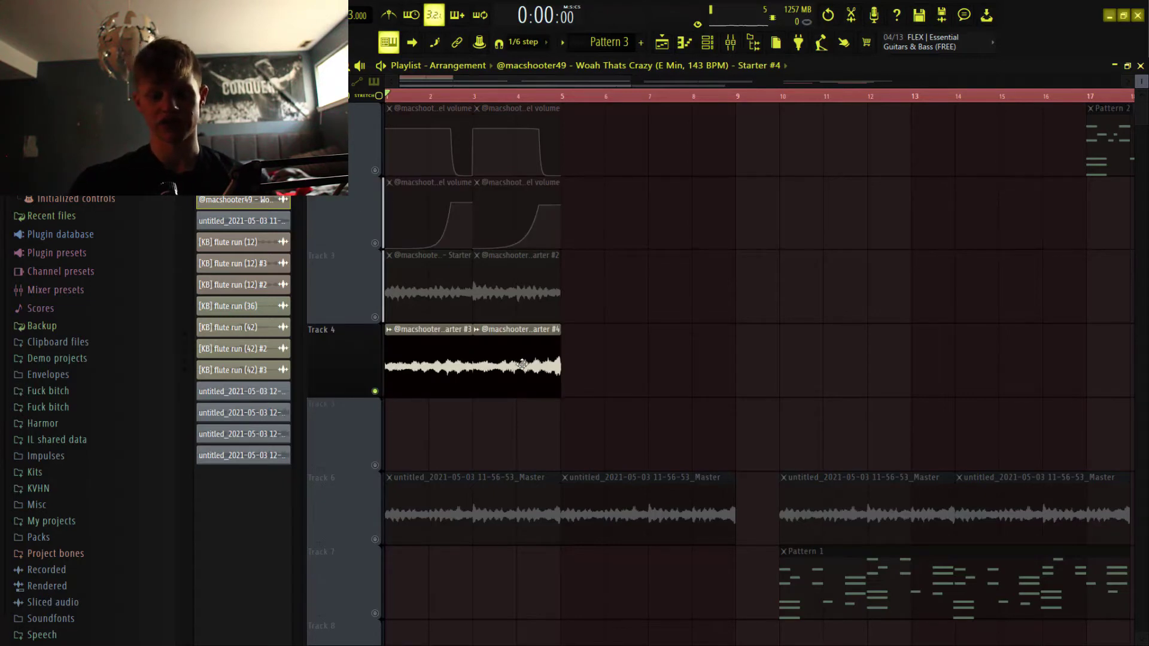
key("space")
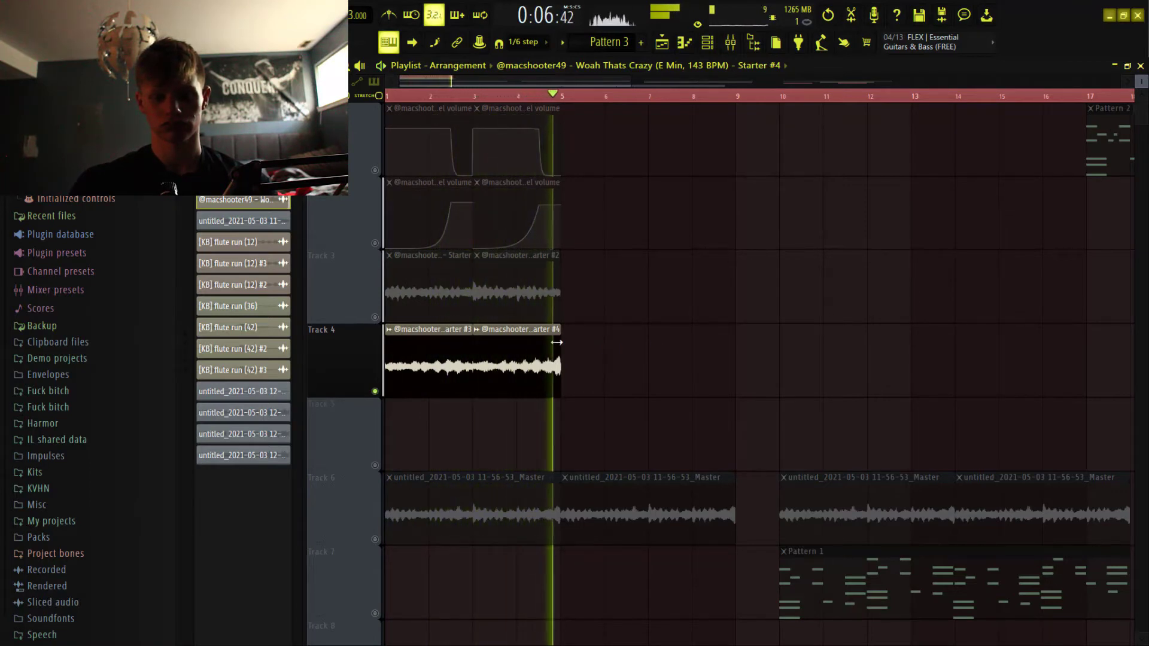
key("space")
- Stretch the Starter #4 clip on Track 4 to four bars starting at bar 5, and check its time-stretching modes
left_click_drag(556, 366, 644, 368)
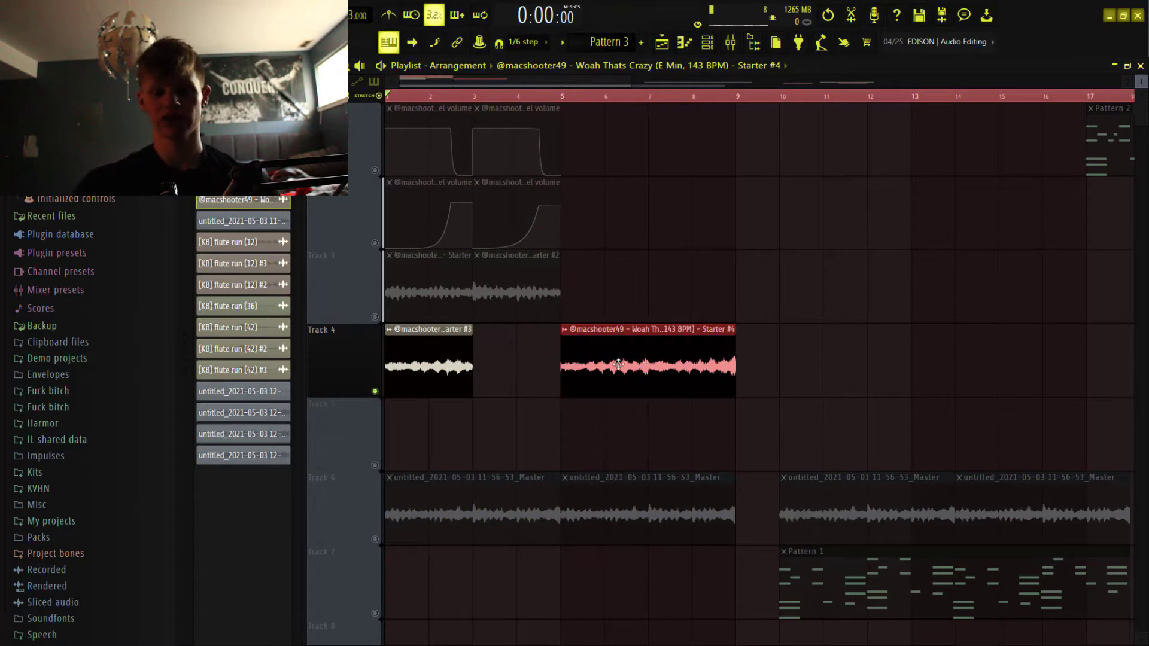
double_click(629, 334)
left_click(651, 319)
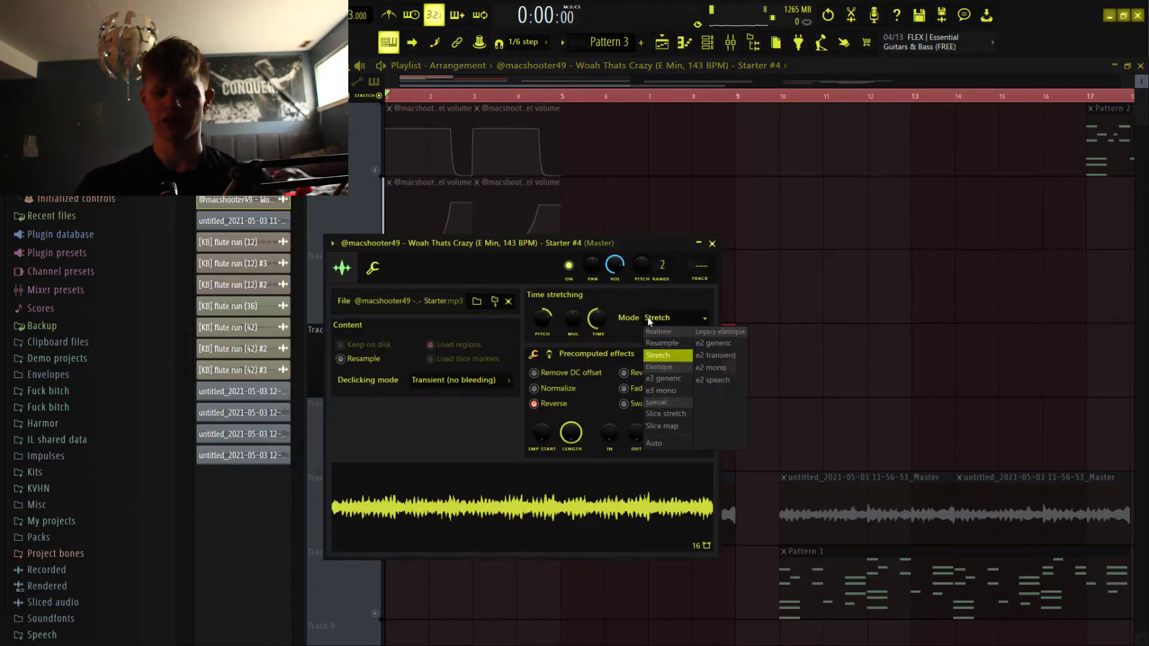
left_click(711, 244)
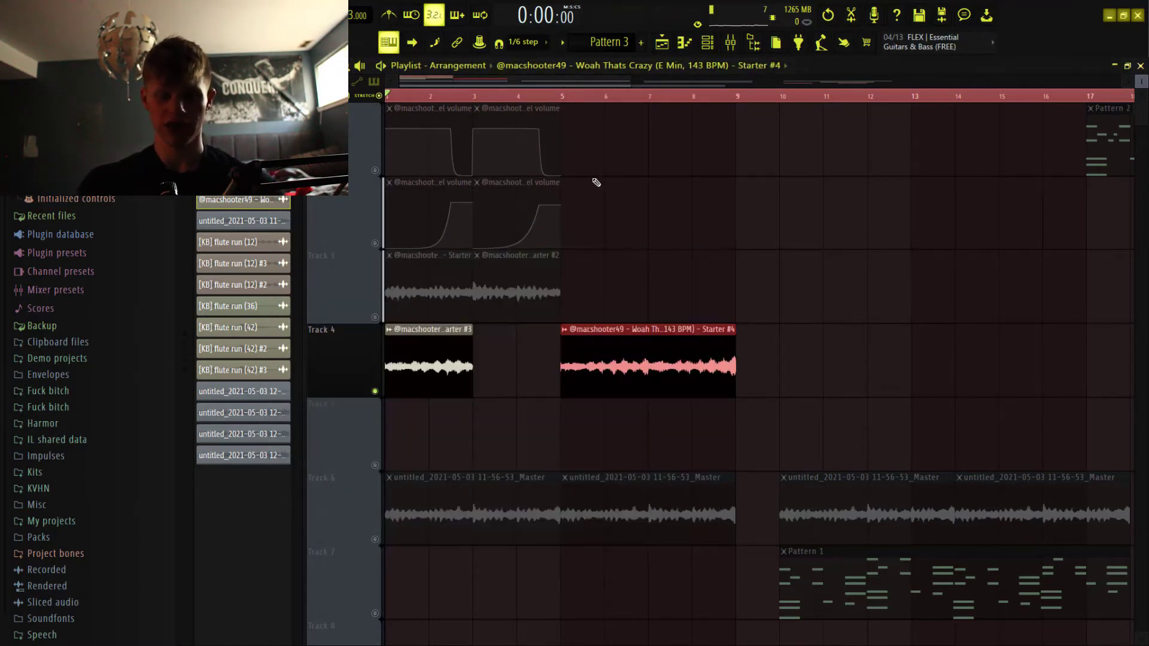
mouse_move(576, 380)
left_mouse_down()
mouse_move(671, 381)
mouse_move(586, 381)
left_mouse_up()
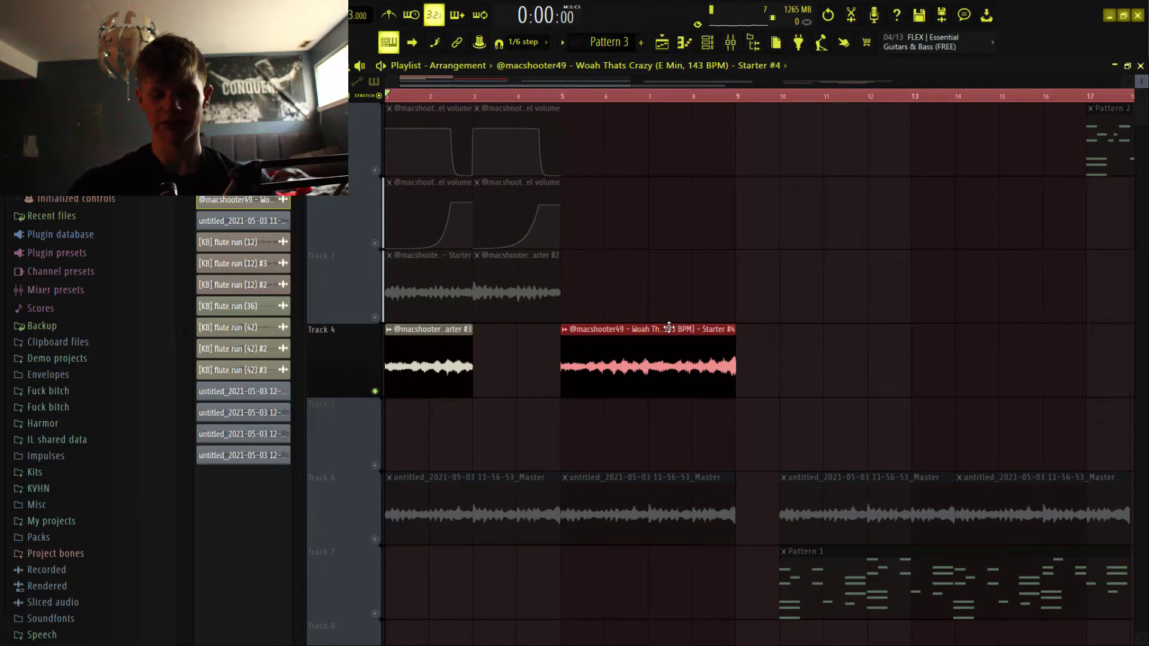
- Undo the stretching and moving of the Starter #4 clip on Track 4
key("ctrl+alt+z")
key("ctrl+alt+z")
key("ctrl+alt+z")
key("ctrl+alt+z")
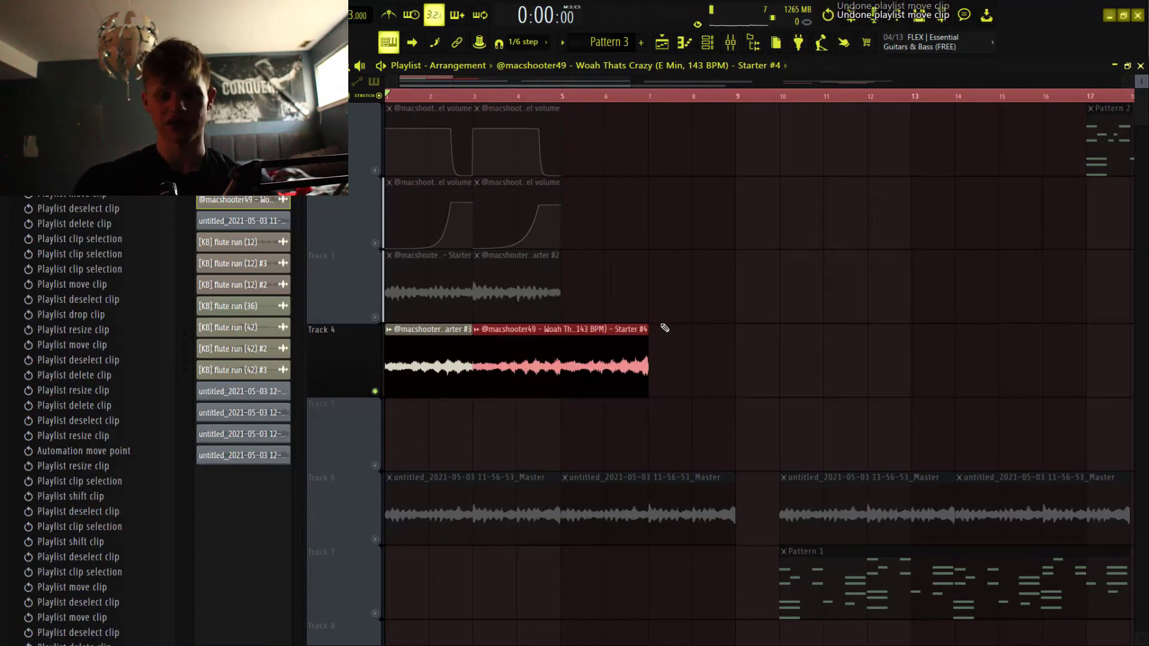
key("ctrl+alt+z")
key("ctrl+alt+z")
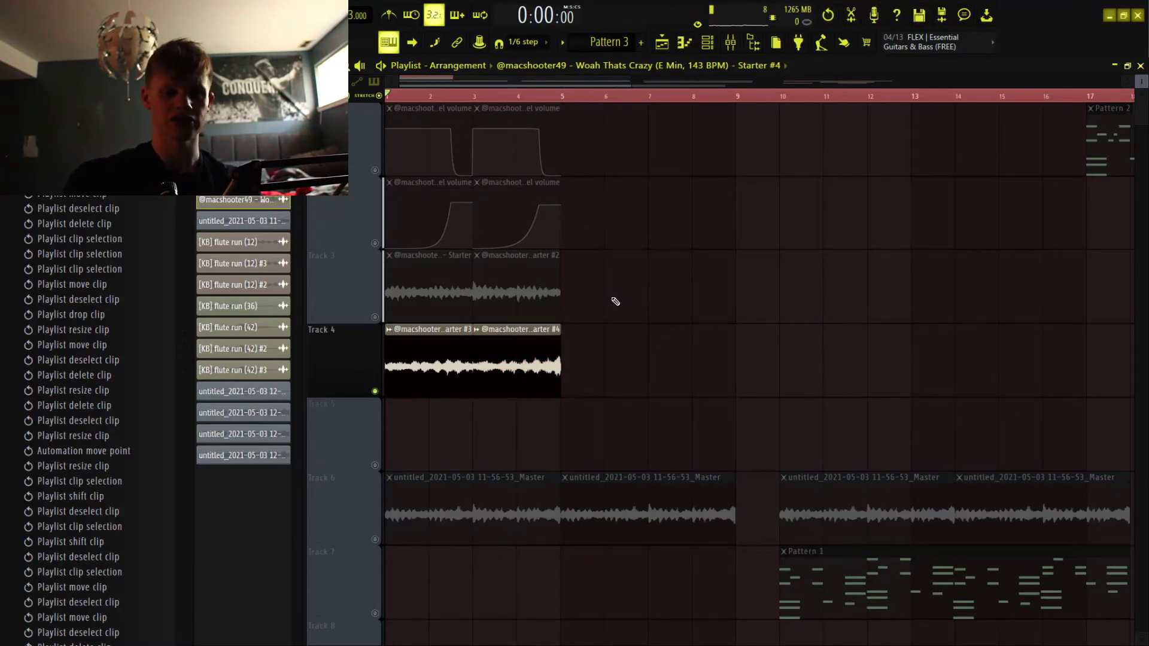
- Move the four volume automation clips down two tracks so they overlay the audio clips on Tracks 3 and 4
left_click_drag(601, 248, 392, 105)
key("shift+Down")
key("shift+Down")
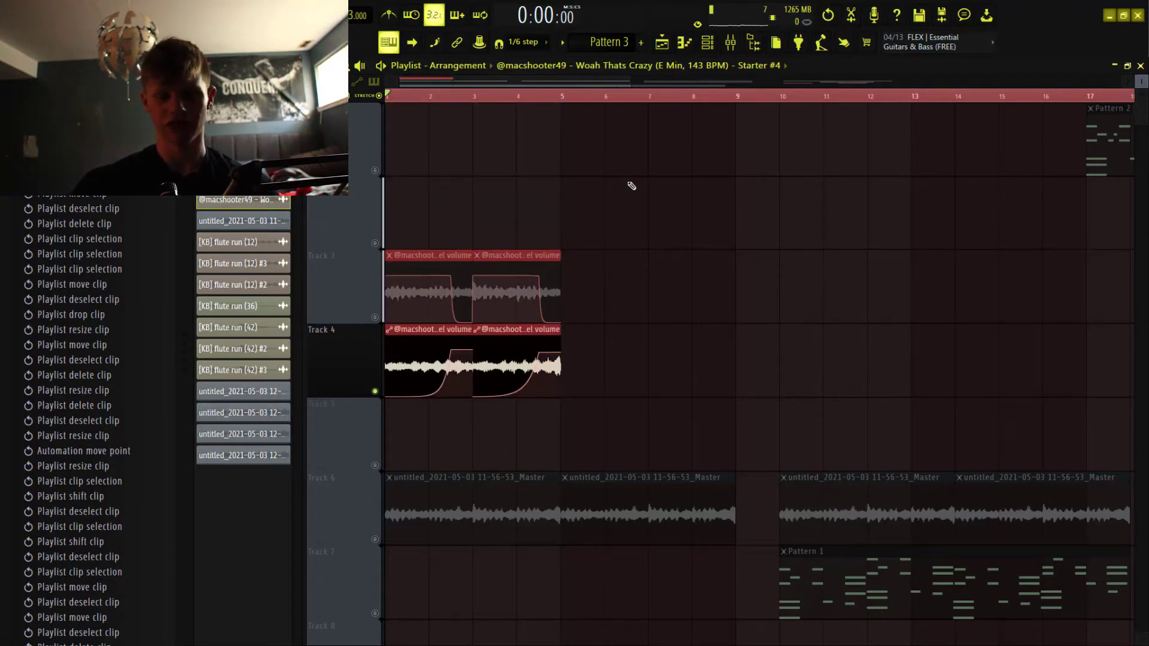
left_click(576, 218)
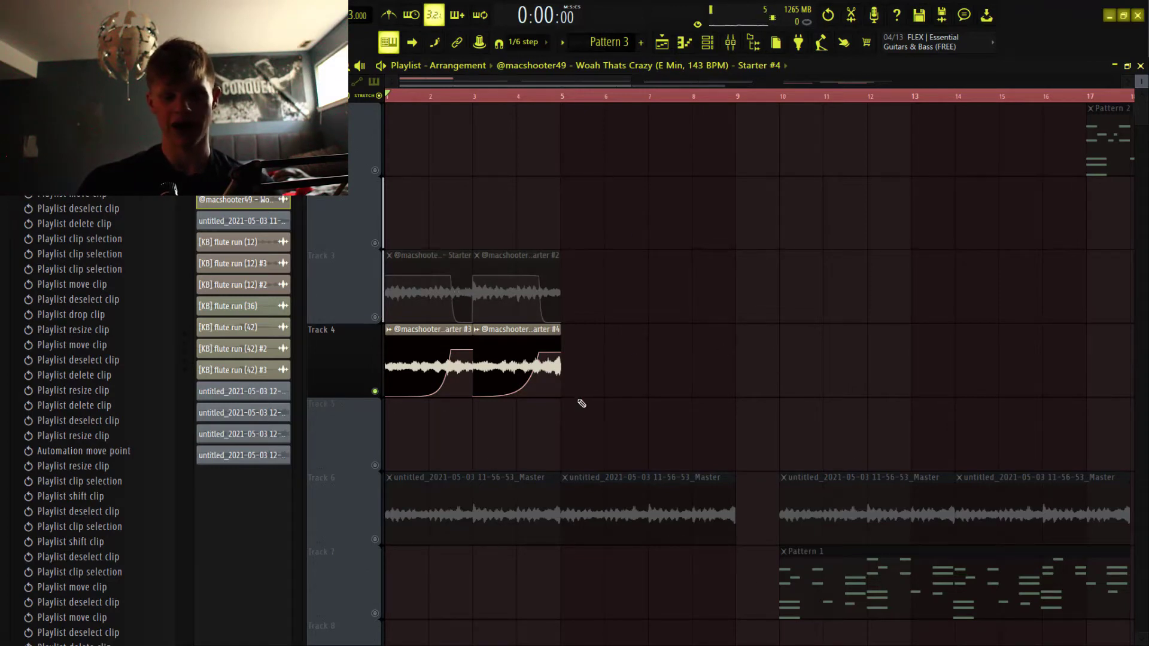
- Play the fade-in clips on Track 4 alone, followed by the fade-out clips on Track 3 alone
key("space")
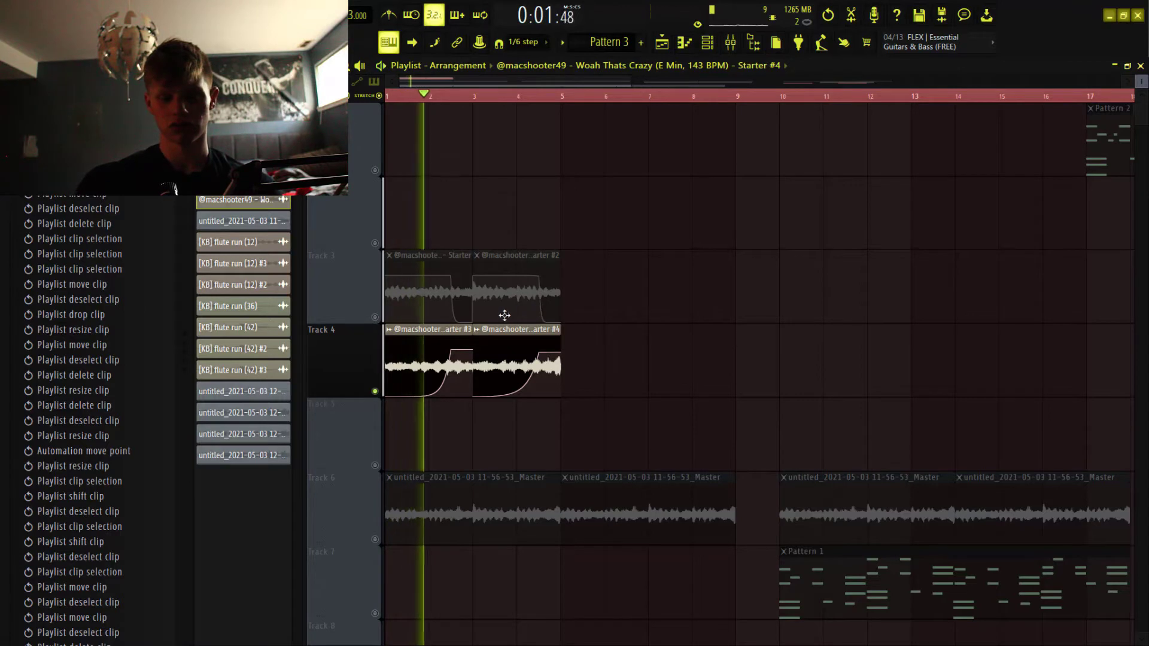
key("space")
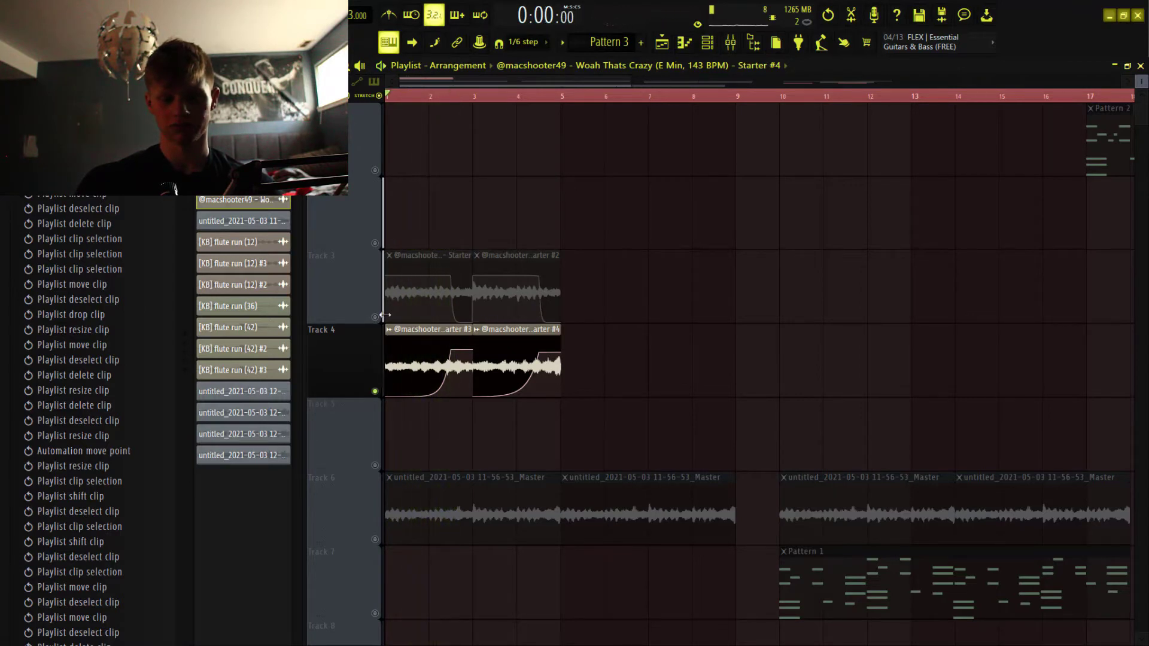
right_click(377, 318)
key("space")
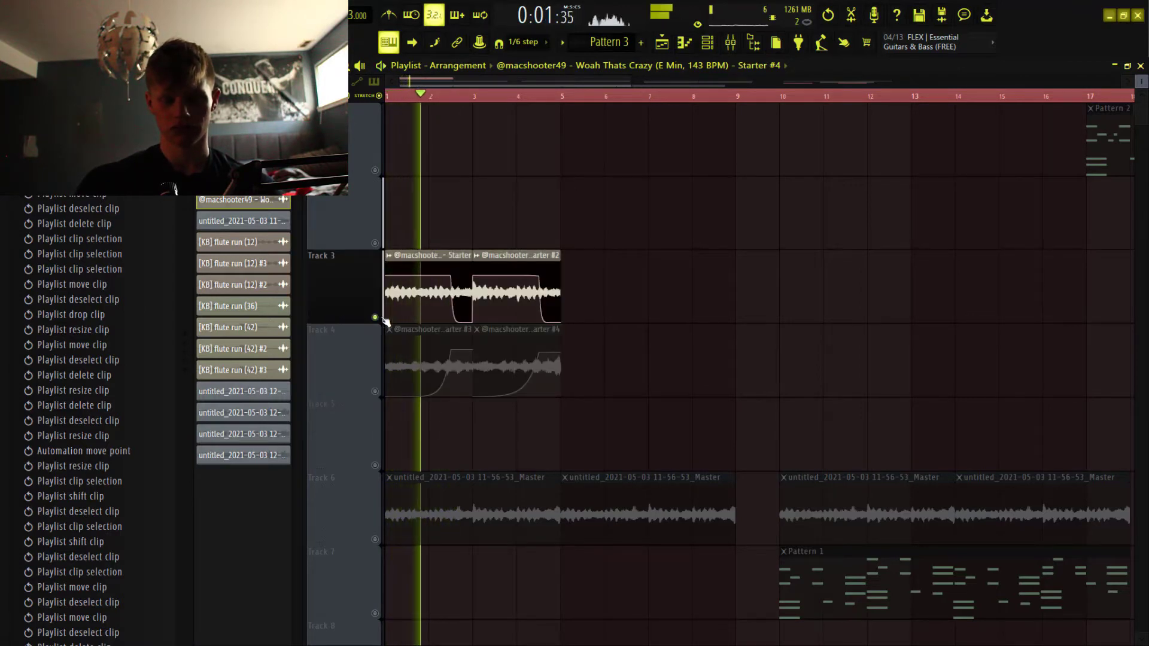
key("space")
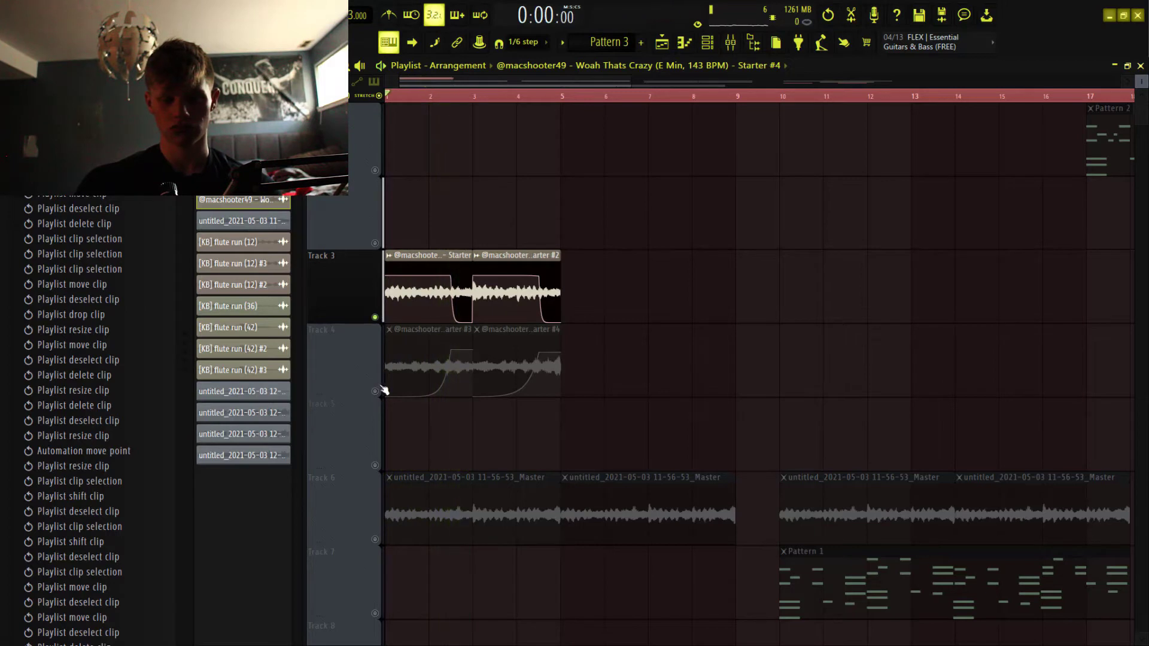
- Unmute Track 4 alongside Track 3 and play the two crossfading layers together
left_click(377, 391)
left_click_drag(617, 392, 386, 104)
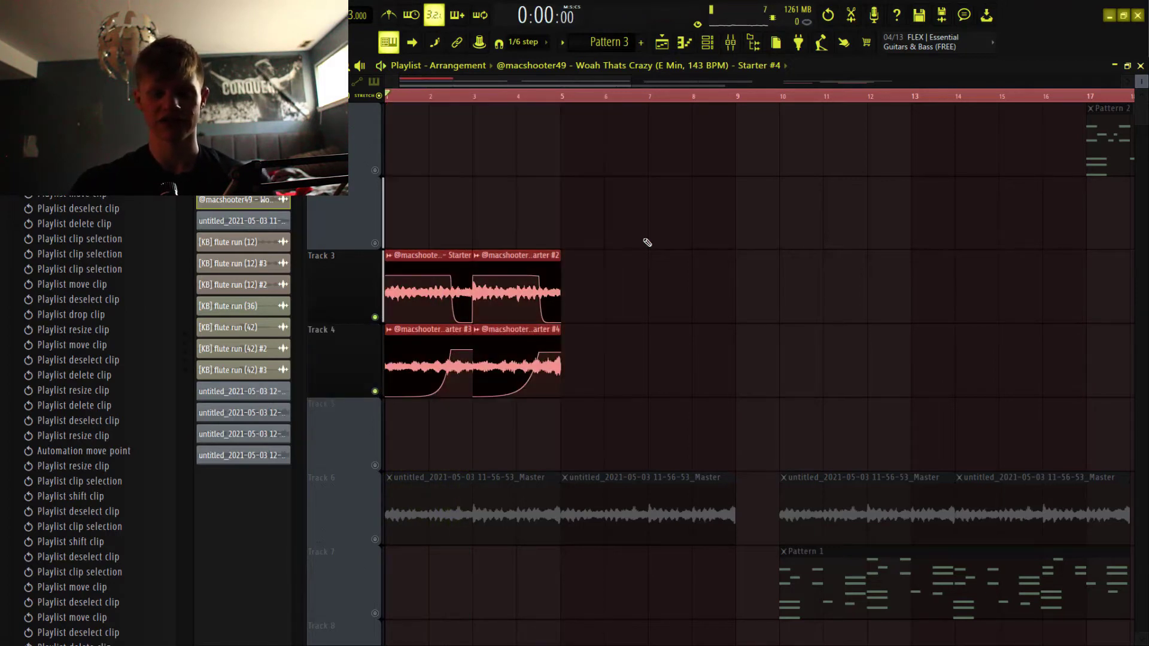
left_click(647, 246)
key("space")
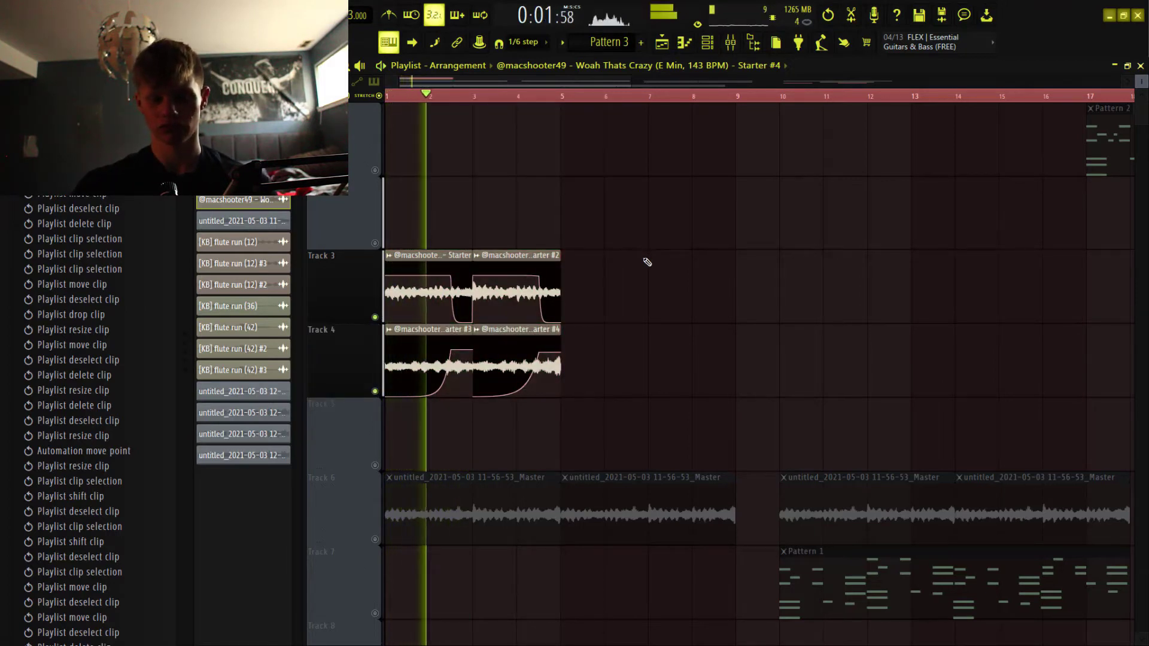
key("space")
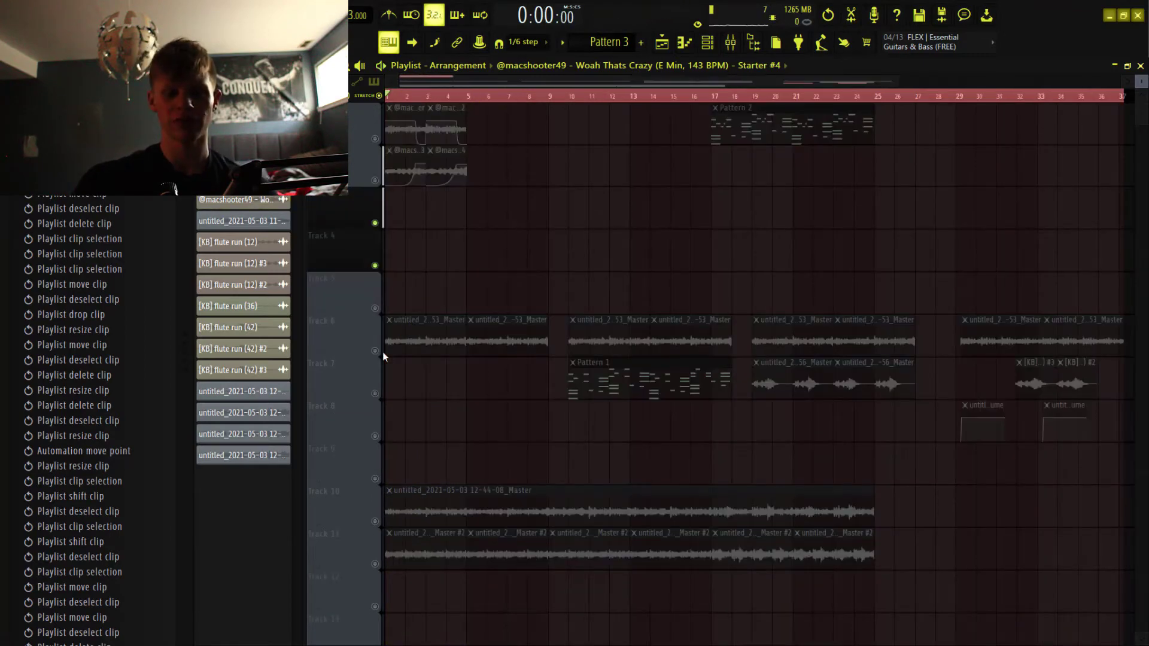
- Solo Track 6, unmute Track 7, and place the playback position at bar 10 where Pattern 1 starts
right_click(375, 351)
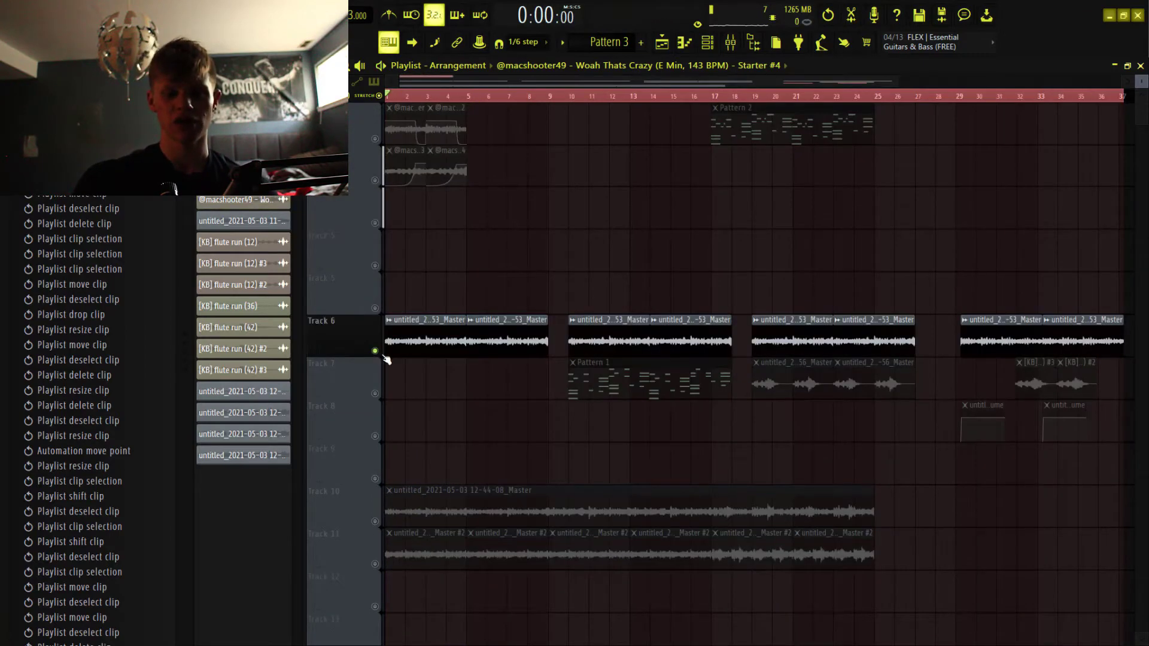
left_click(375, 393)
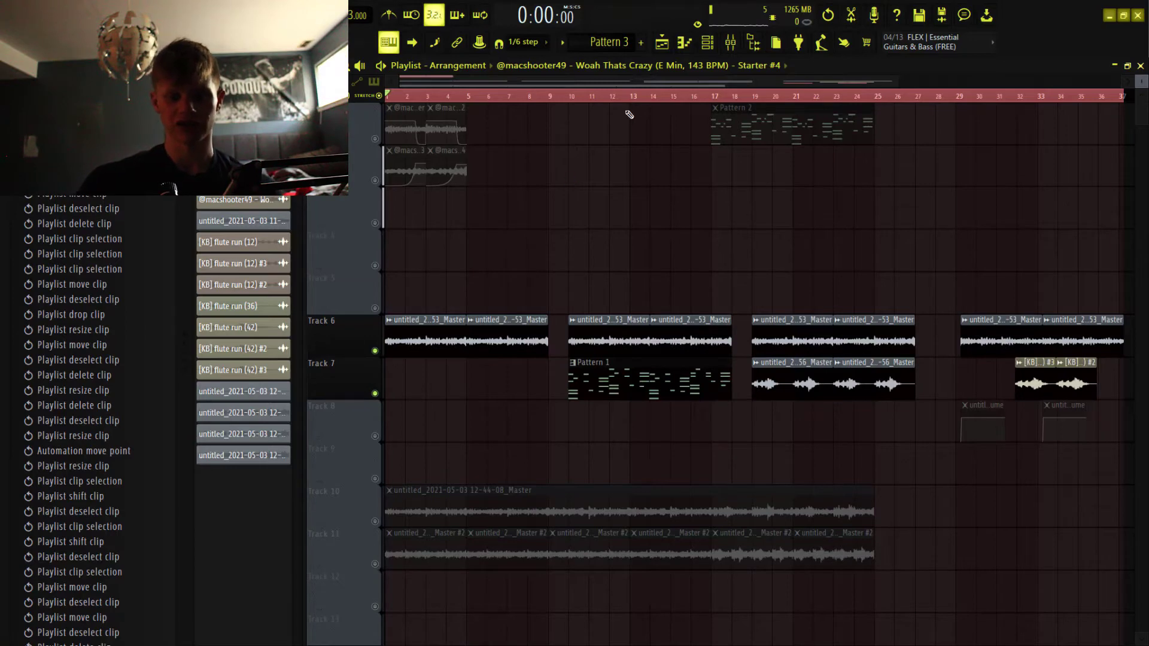
left_click(569, 100)
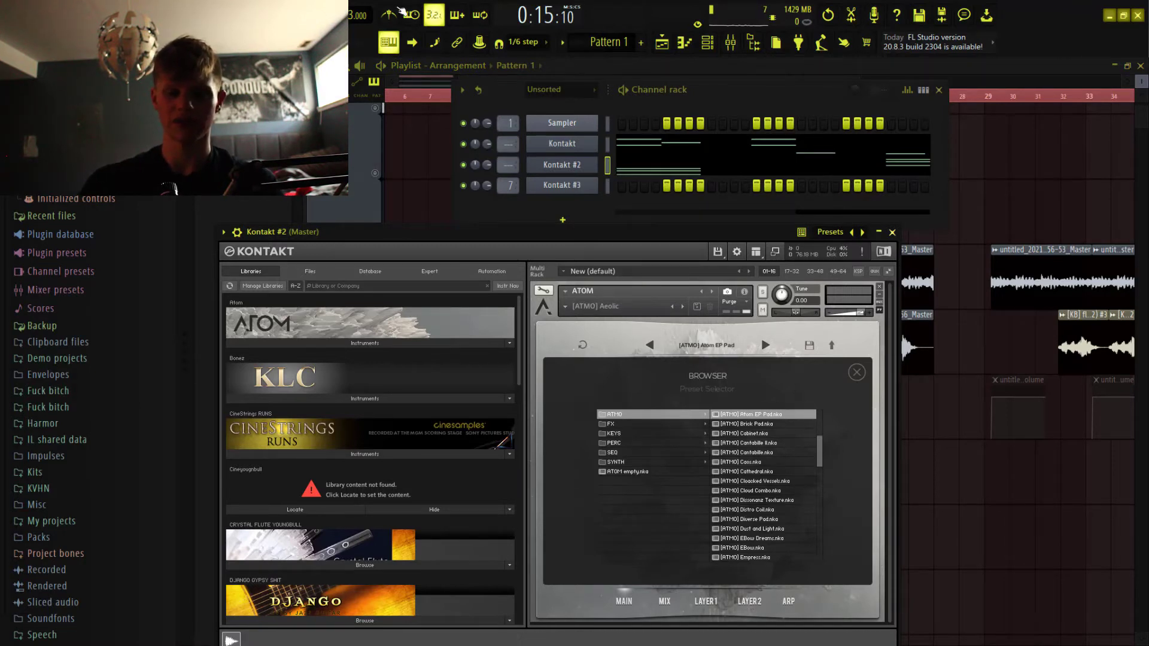
- Switch playback from the song to the pattern and listen to Pattern 1
left_click(290, 15)
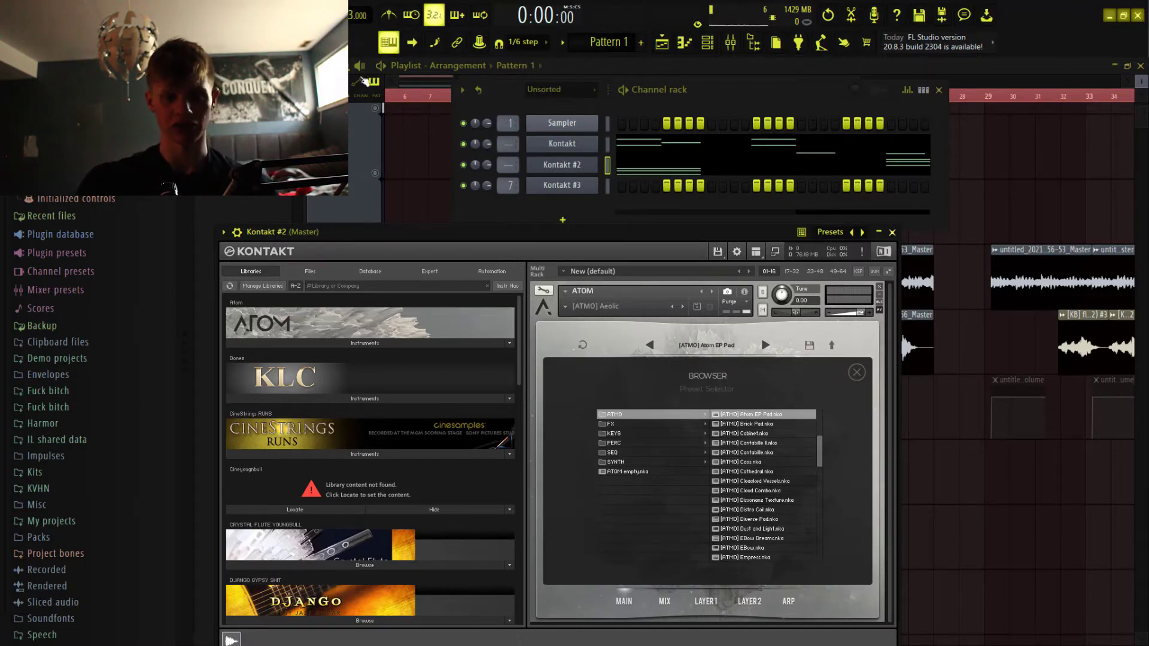
key("space")
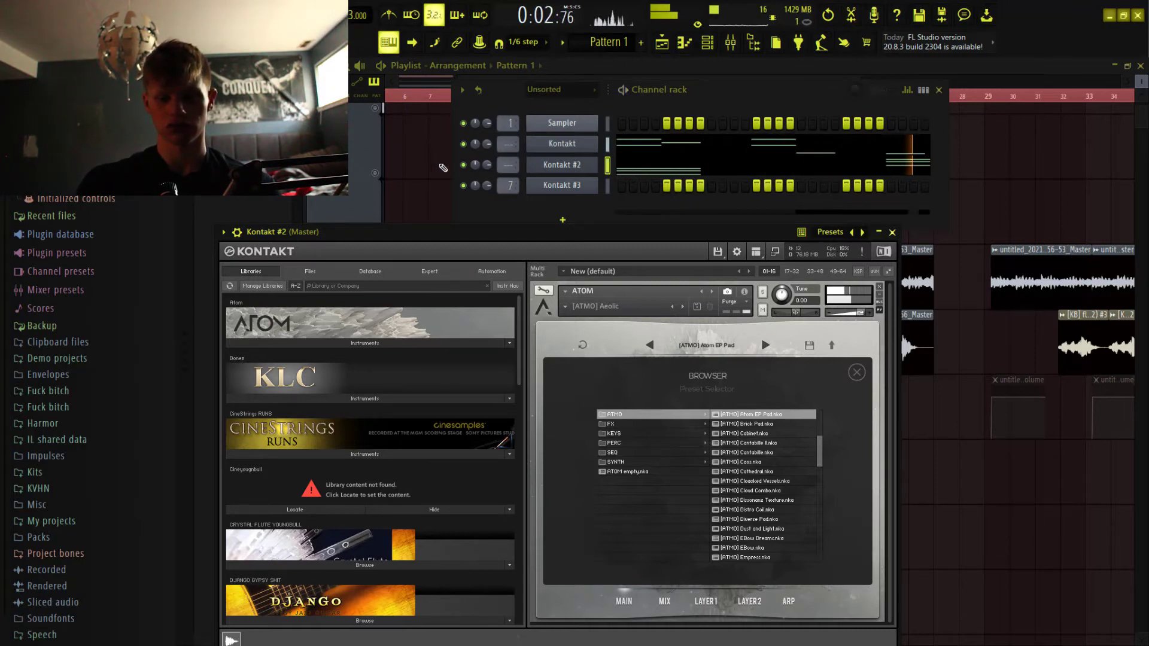
key("space")
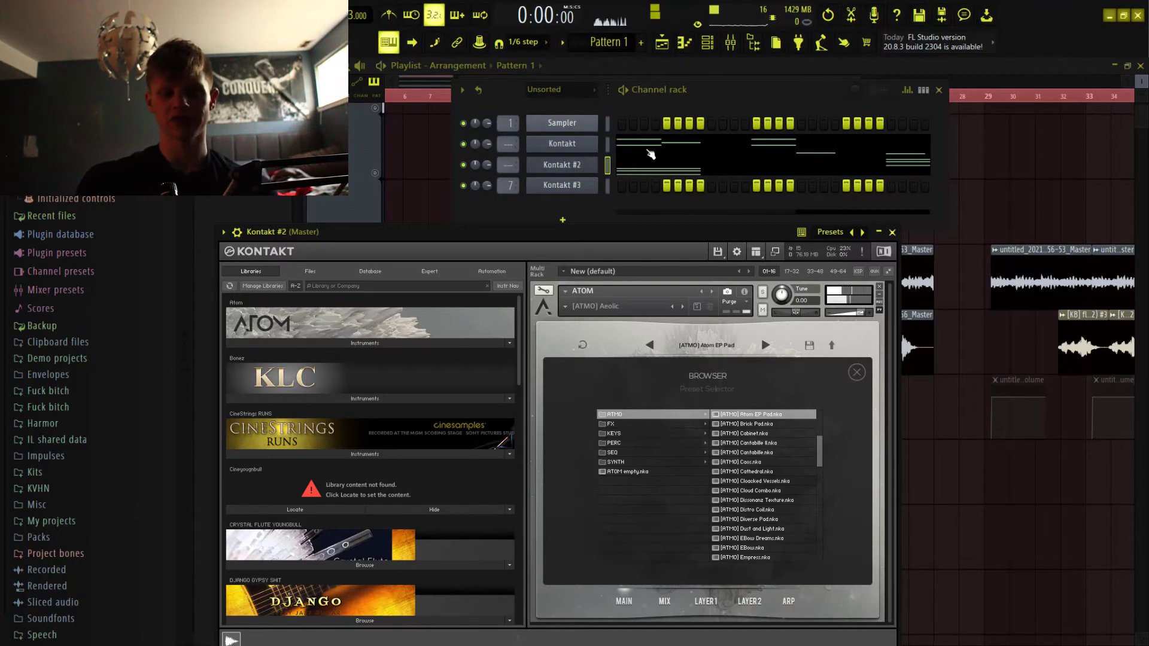
- Examine Pattern 1's notes in the piano roll for both the Kontakt #2 and Kontakt channels
left_click(657, 172)
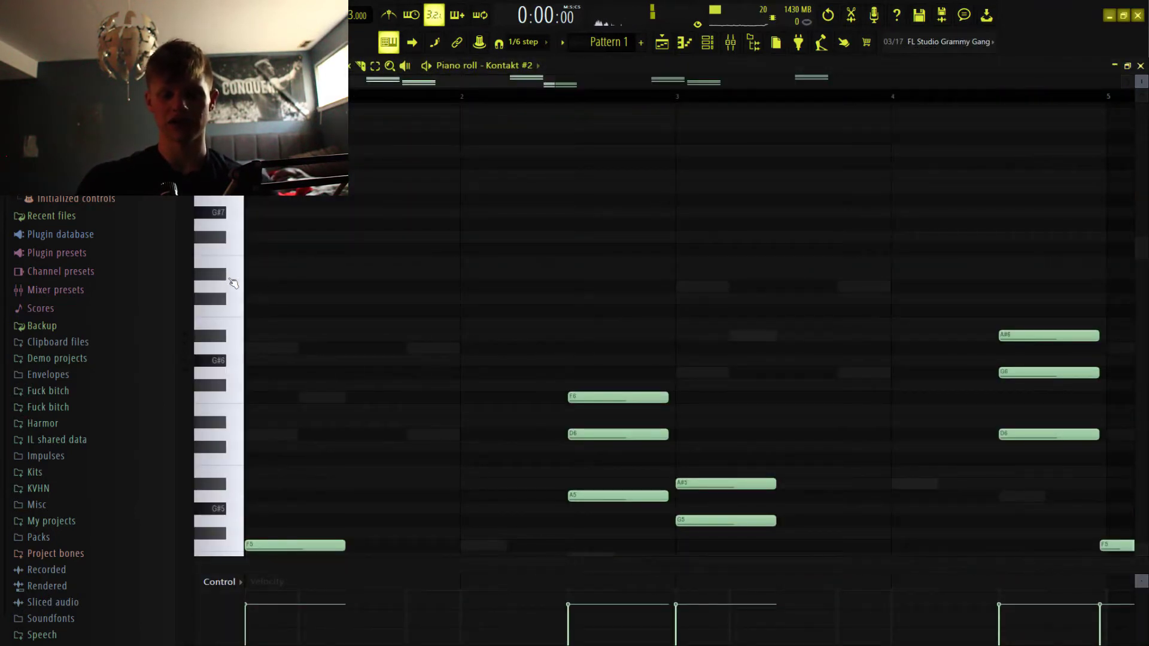
double_click(411, 353)
scroll(389, 240, "down", 3)
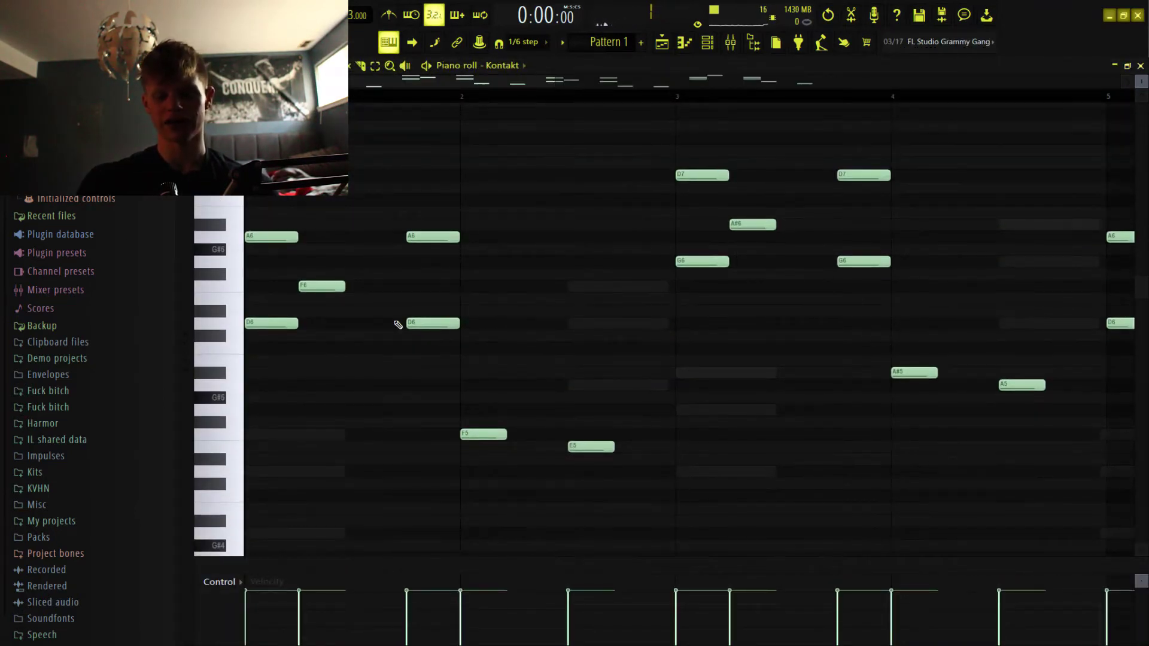
double_click(591, 385)
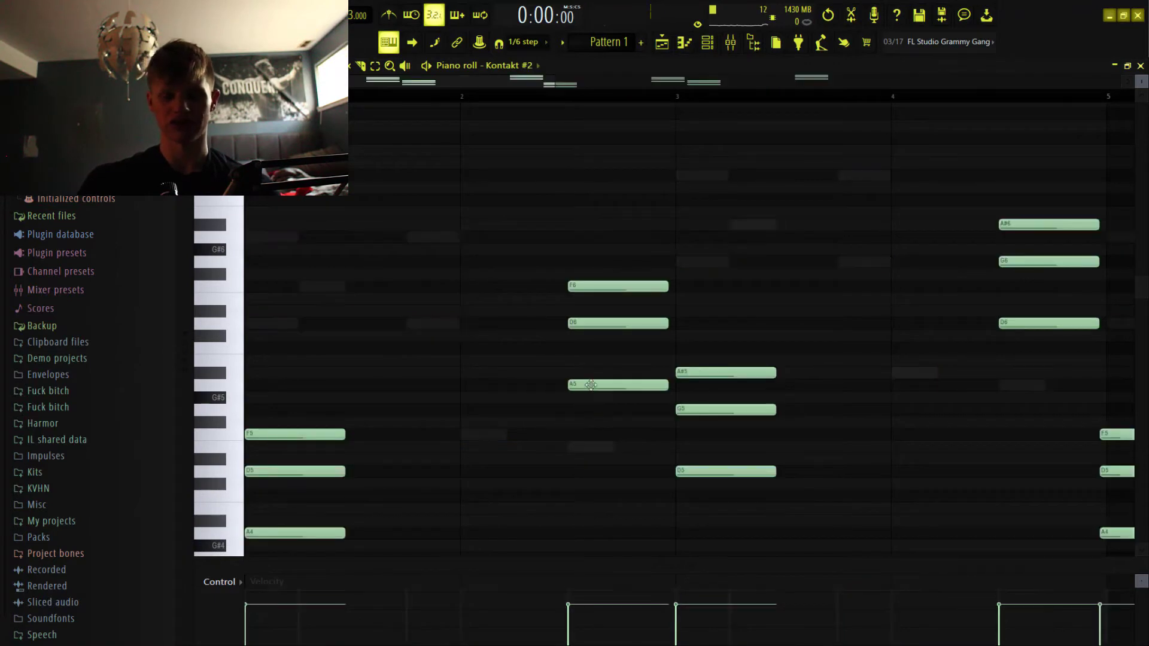
- Play the start of Pattern 1 with the Kontakt #2 notes open in the piano roll
left_click(404, 103)
left_click(288, 99)
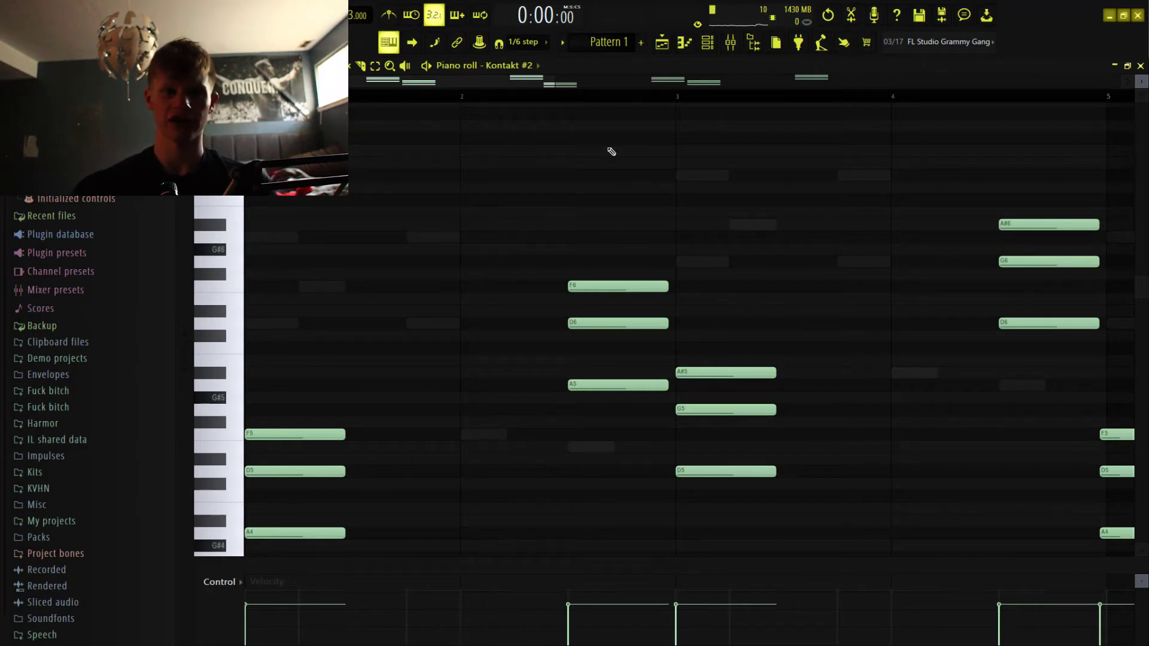
key("space")
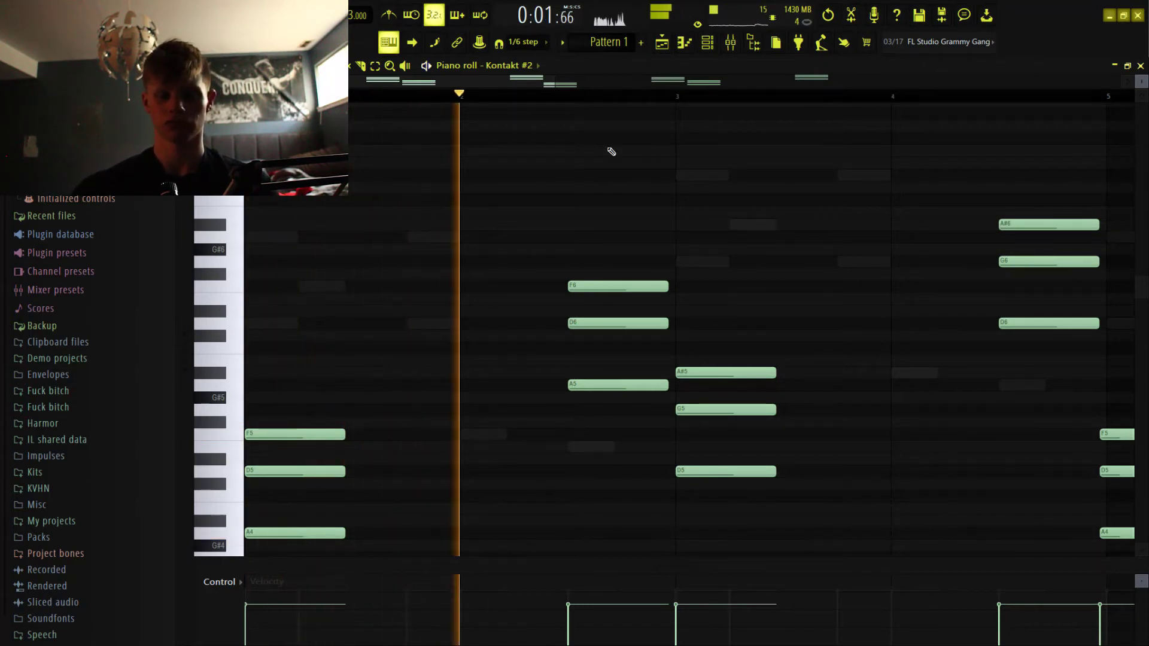
key("space")
- Return to the playlist, move Track 11's first clip down to Track 12, inspect its sample settings, and move it back to Track 11
key("F5")
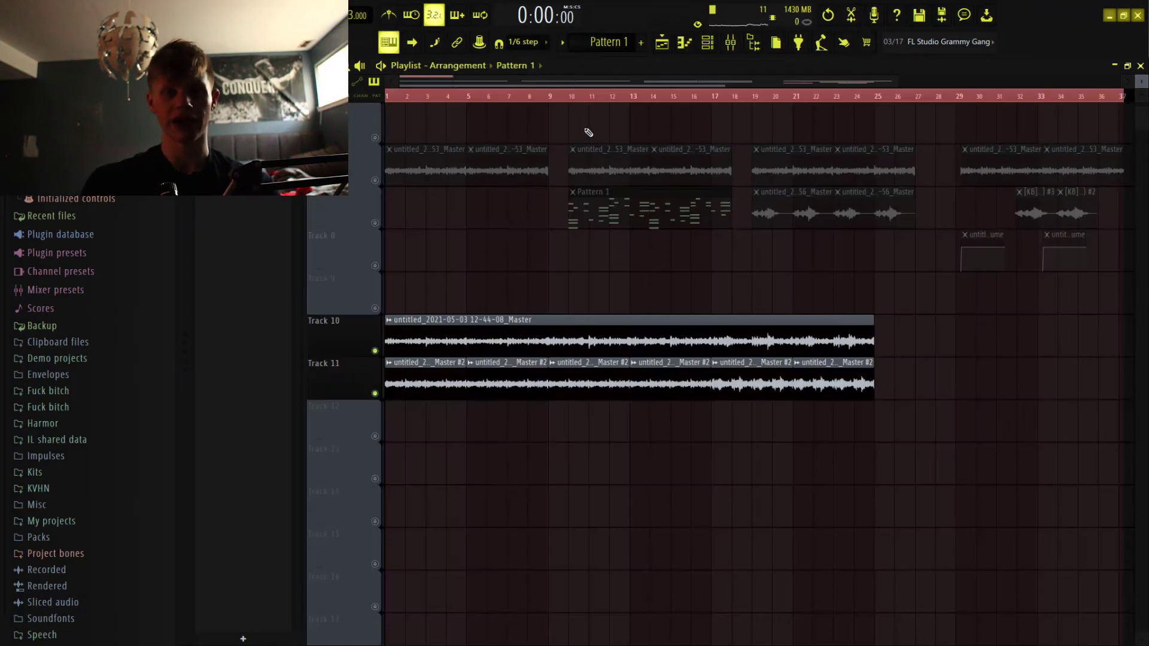
left_click_drag(442, 397, 422, 436)
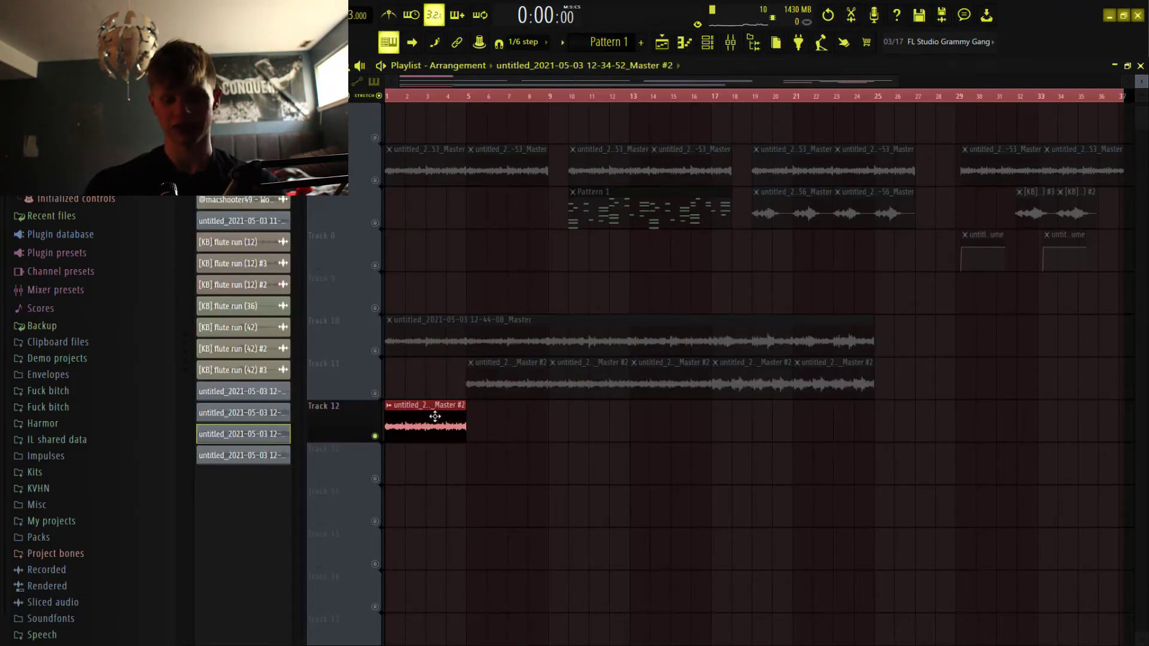
double_click(444, 421)
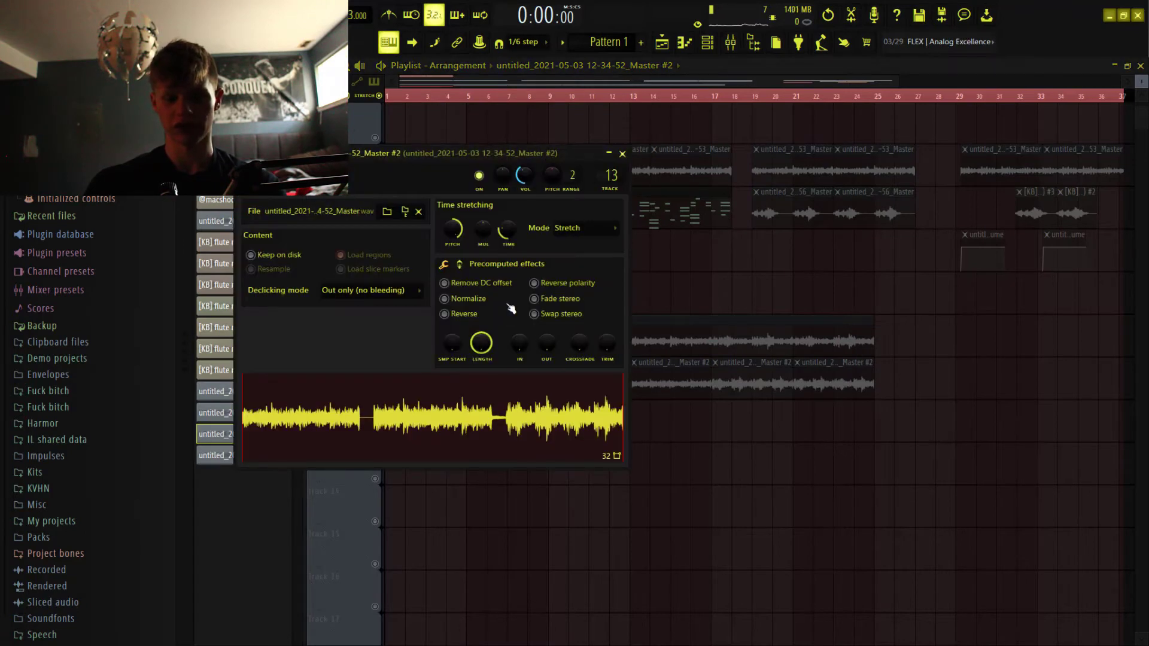
left_click(623, 154)
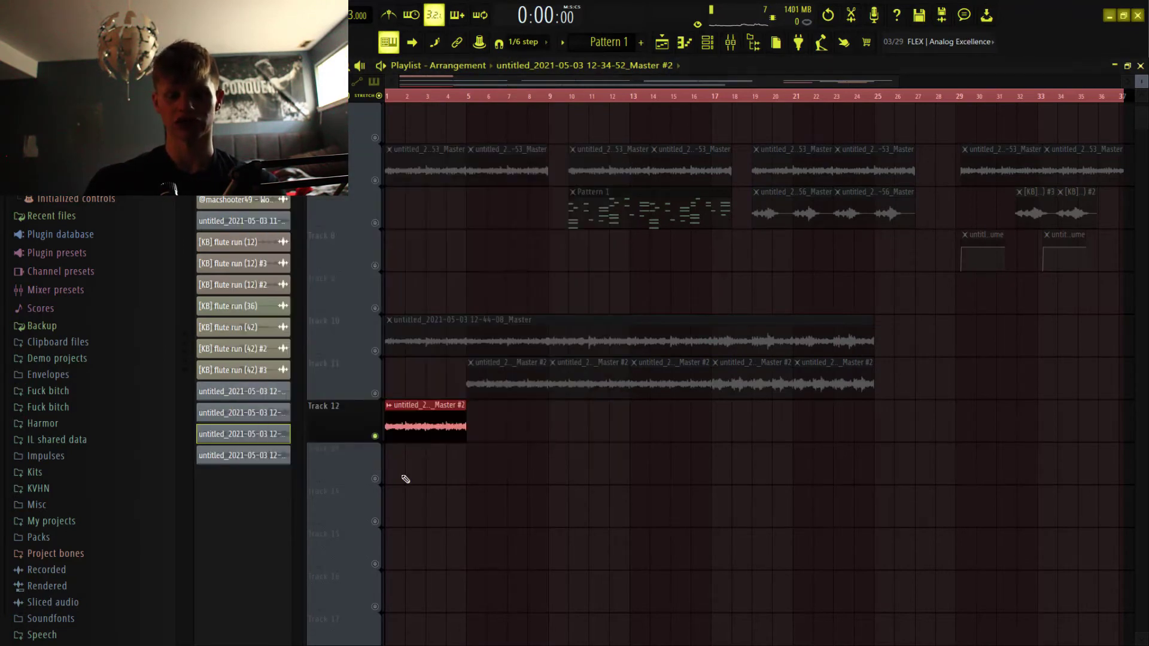
left_click_drag(418, 404, 386, 375)
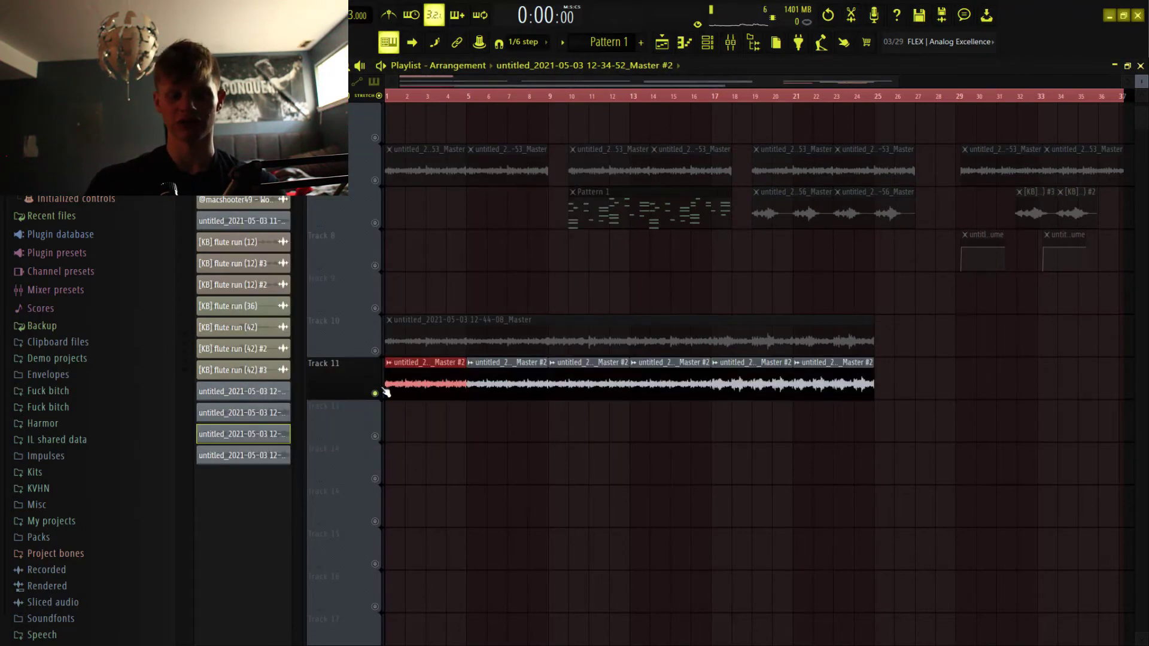
- Deselect the clip, switch playback to the song, and play Track 11 alone from bar 1
left_click(468, 312, "ctrl")
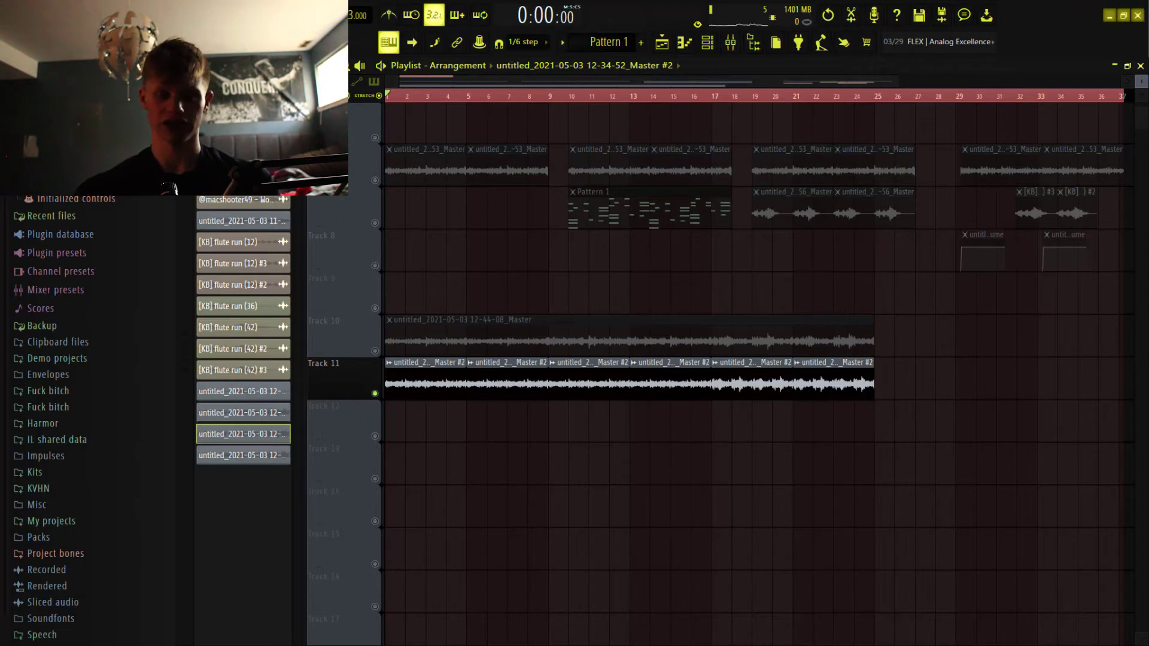
key("space")
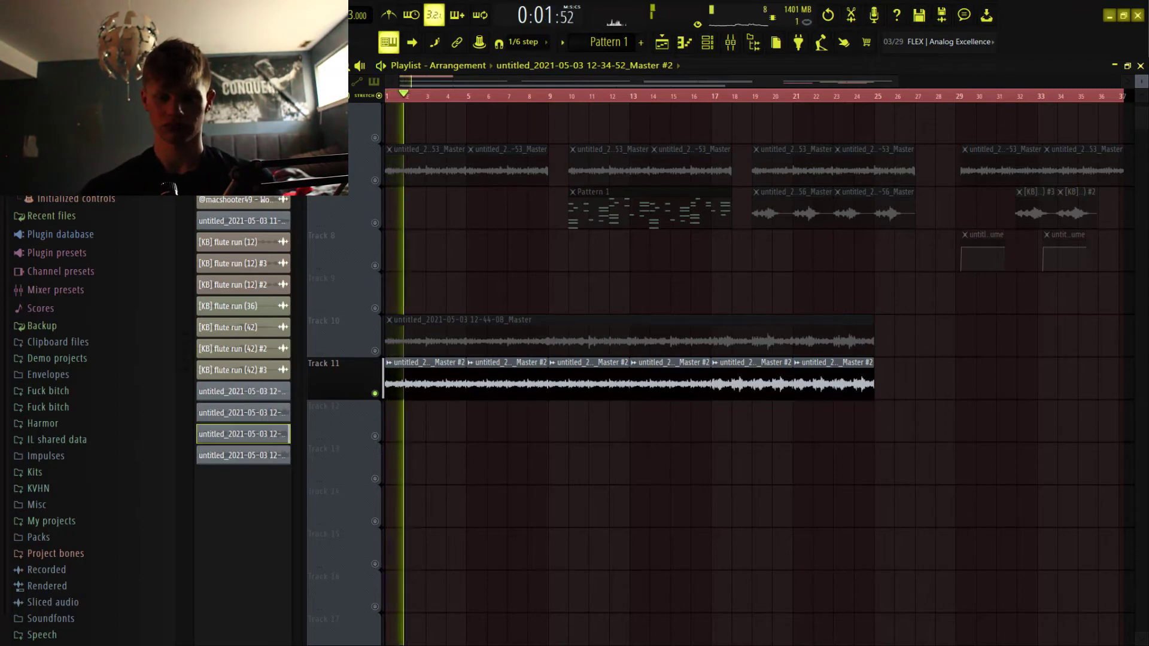
key("space")
- Unmute Track 10 and play it together with Track 11 from the start
left_click(375, 351)
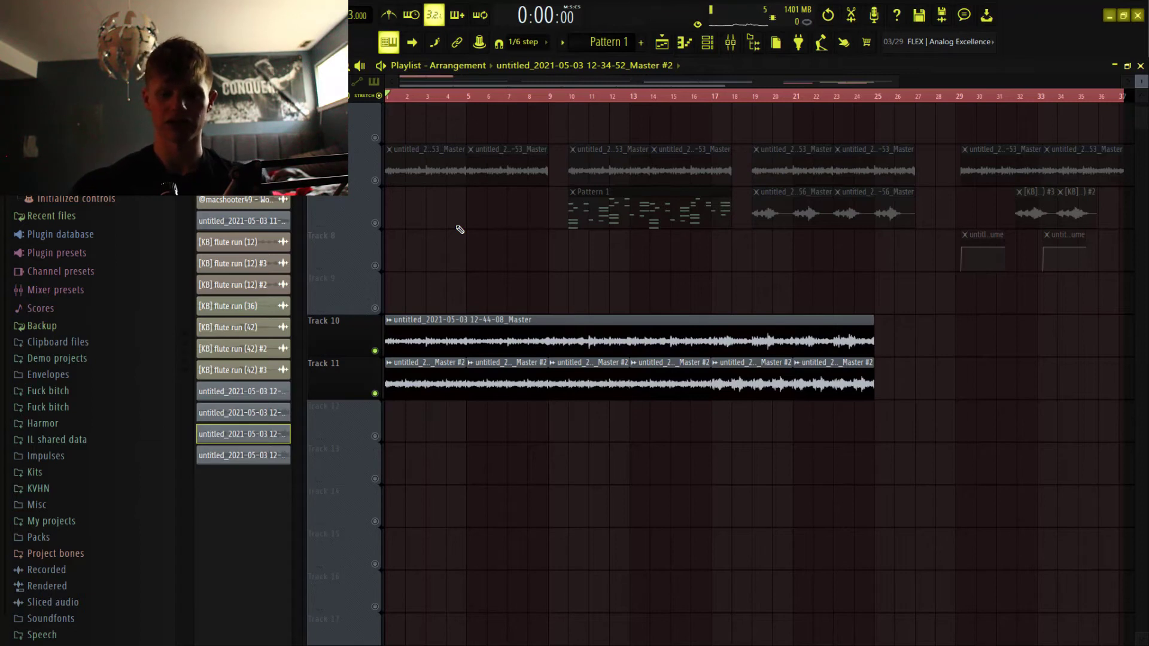
key("space")
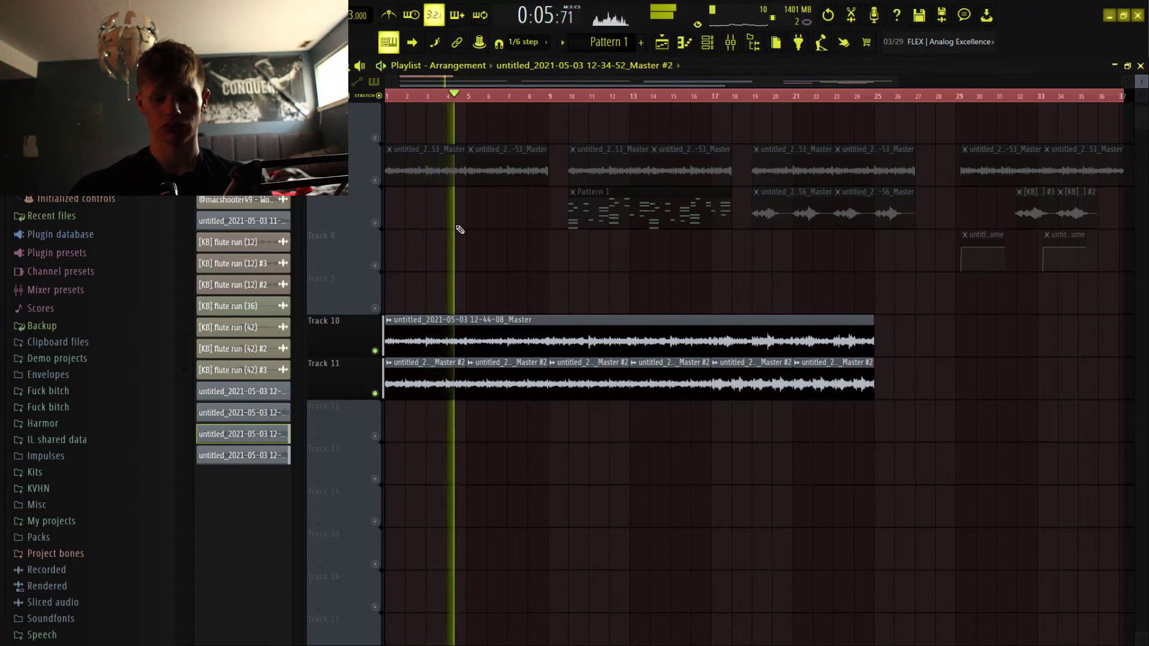
key("space")
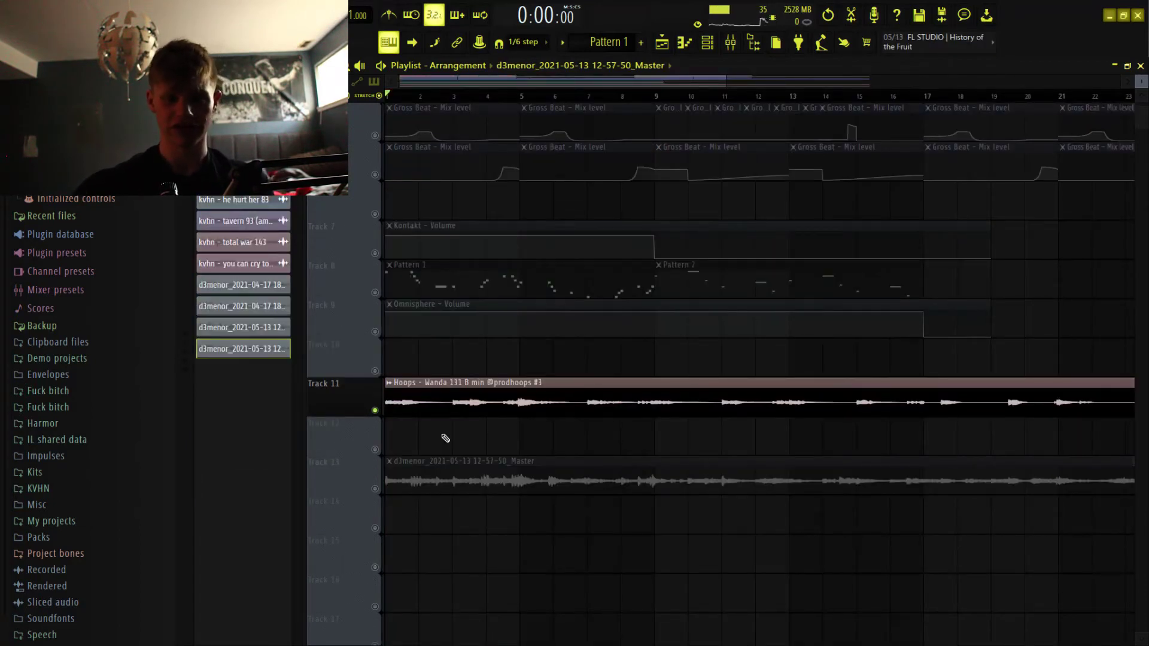
- Play the original Hoops - Wanda loop on Track 11 from bar 1 while viewing the whole arrangement
key("space")
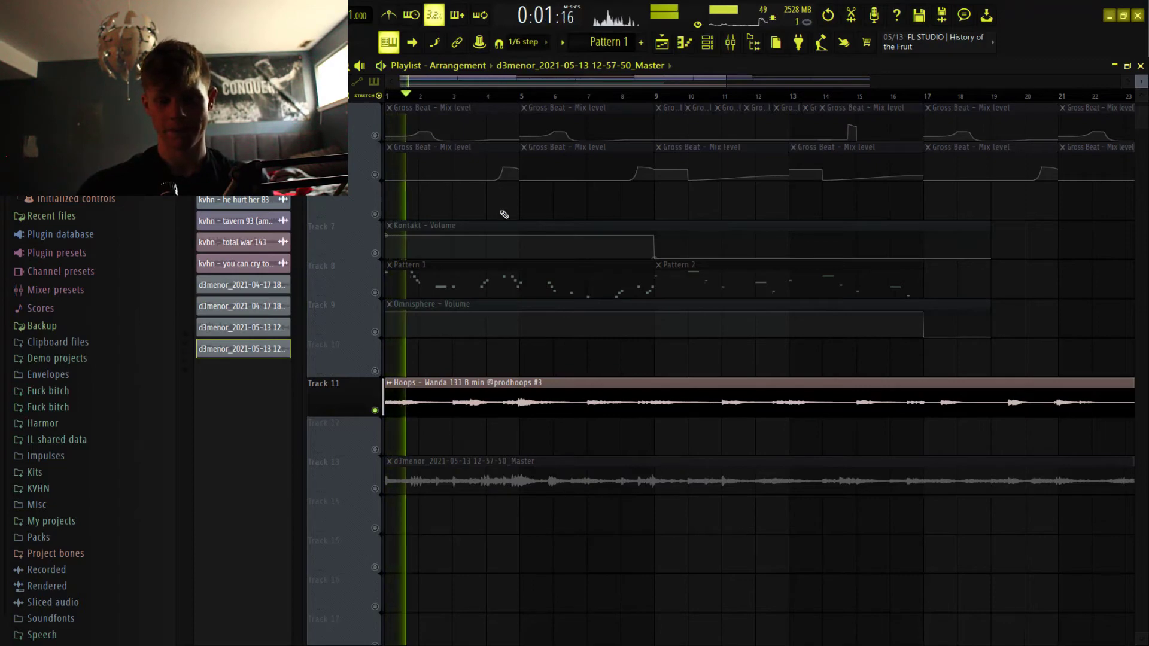
left_click_drag(727, 81, 976, 82)
scroll(958, 215, "up", 3)
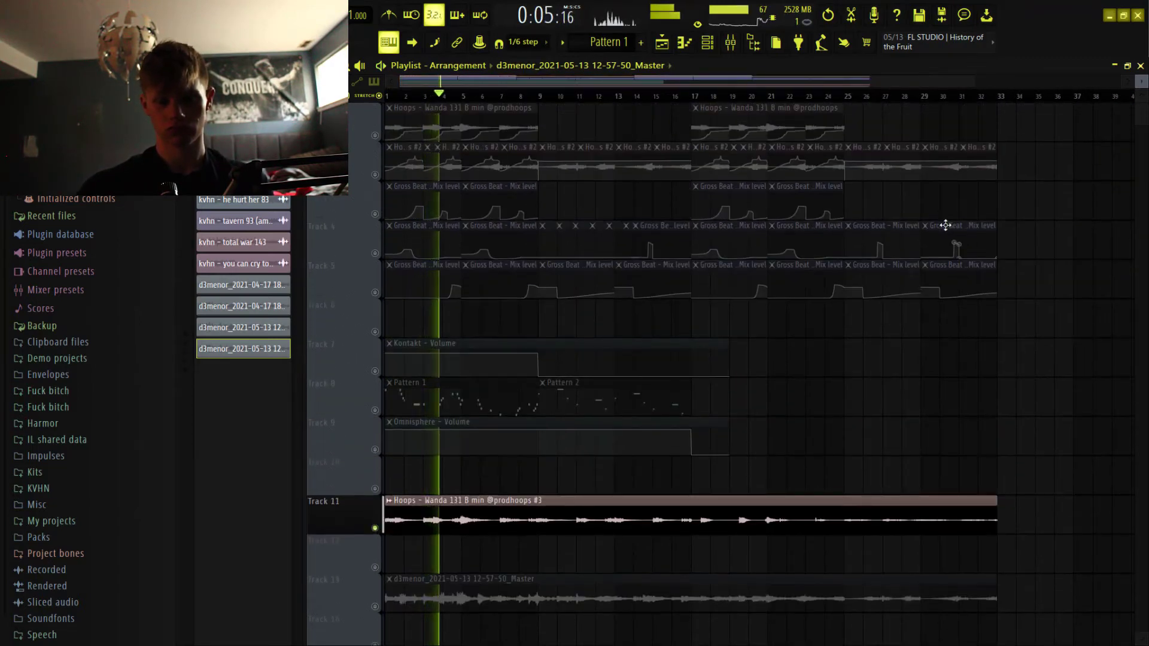
scroll(934, 227, "down", 1)
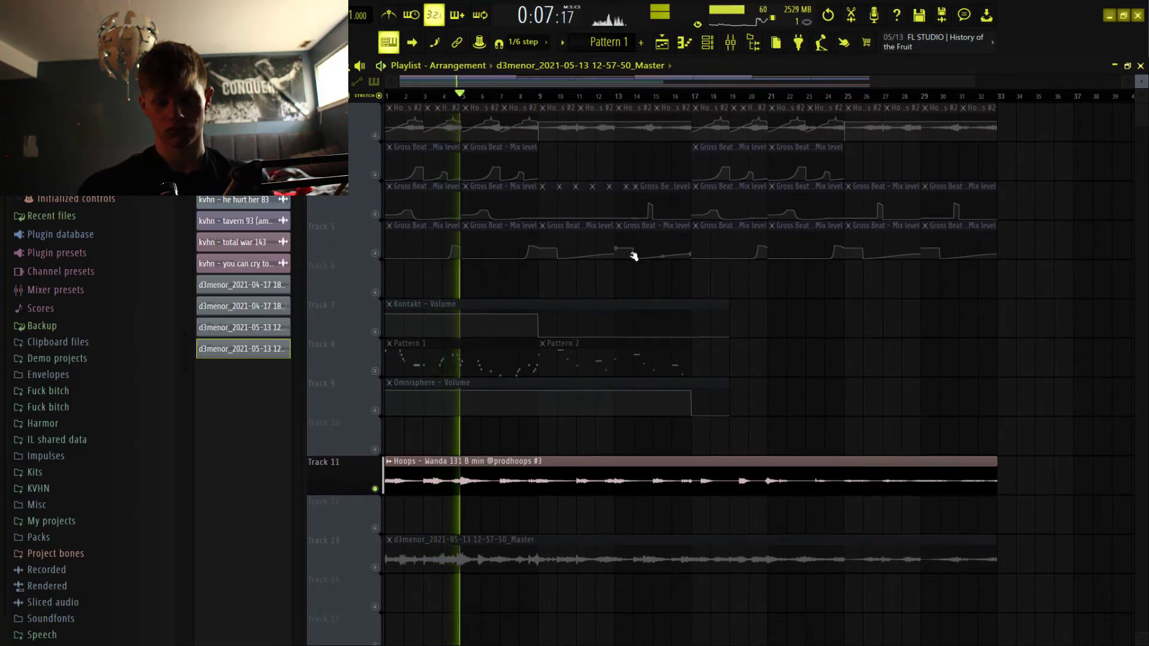
key("space")
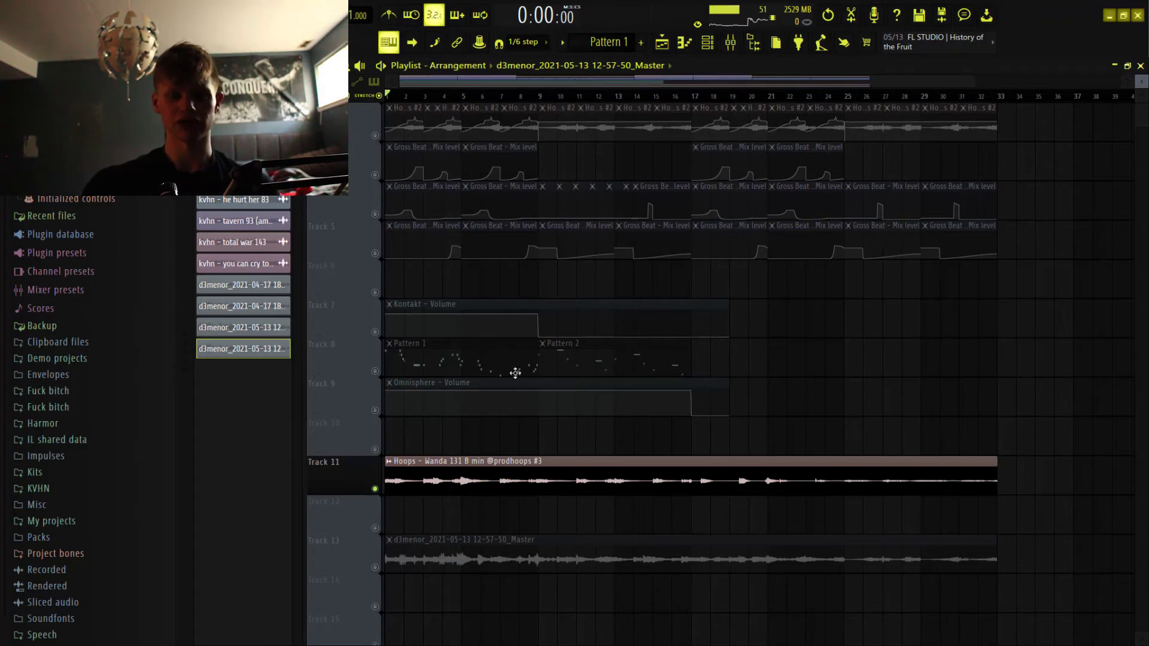
- Solo Tracks 1 and 2 and play their crossfading Hoops - Wanda clips from bar 1
scroll(697, 340, "up", 1)
left_click_drag(649, 339, 392, 114)
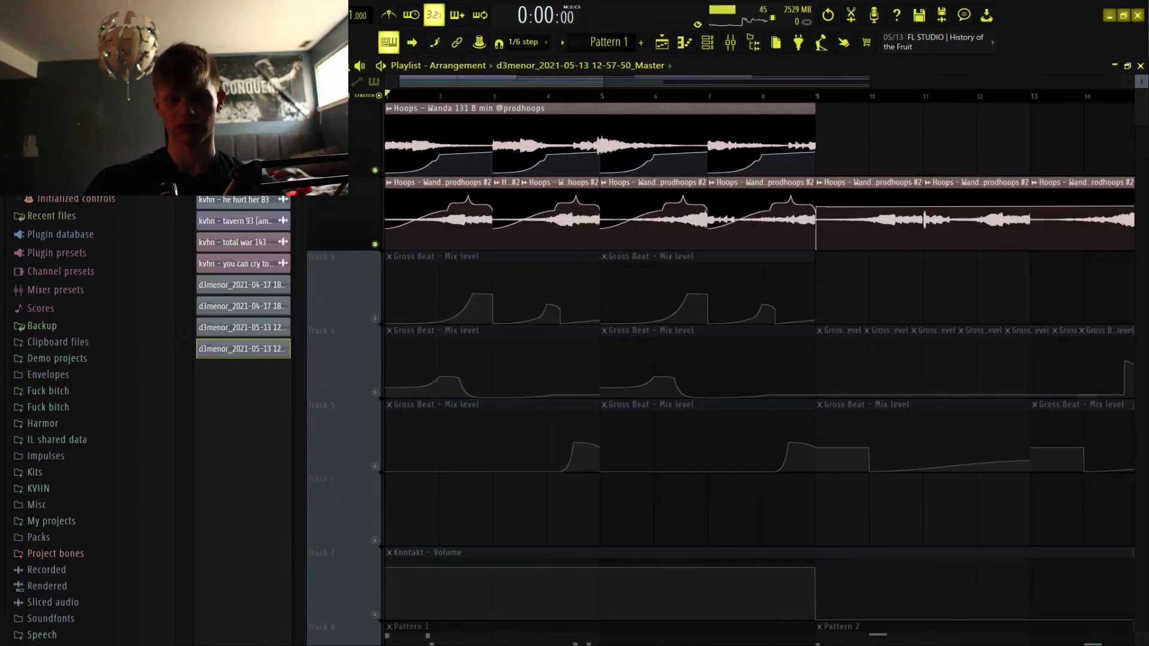
key("space")
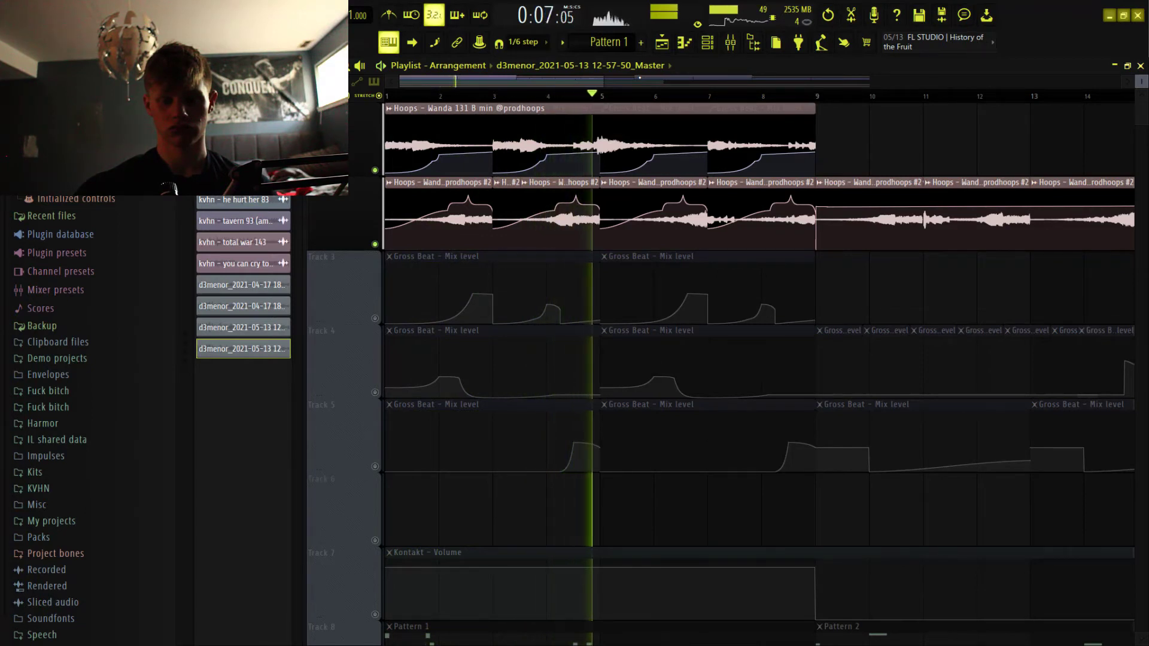
key("space")
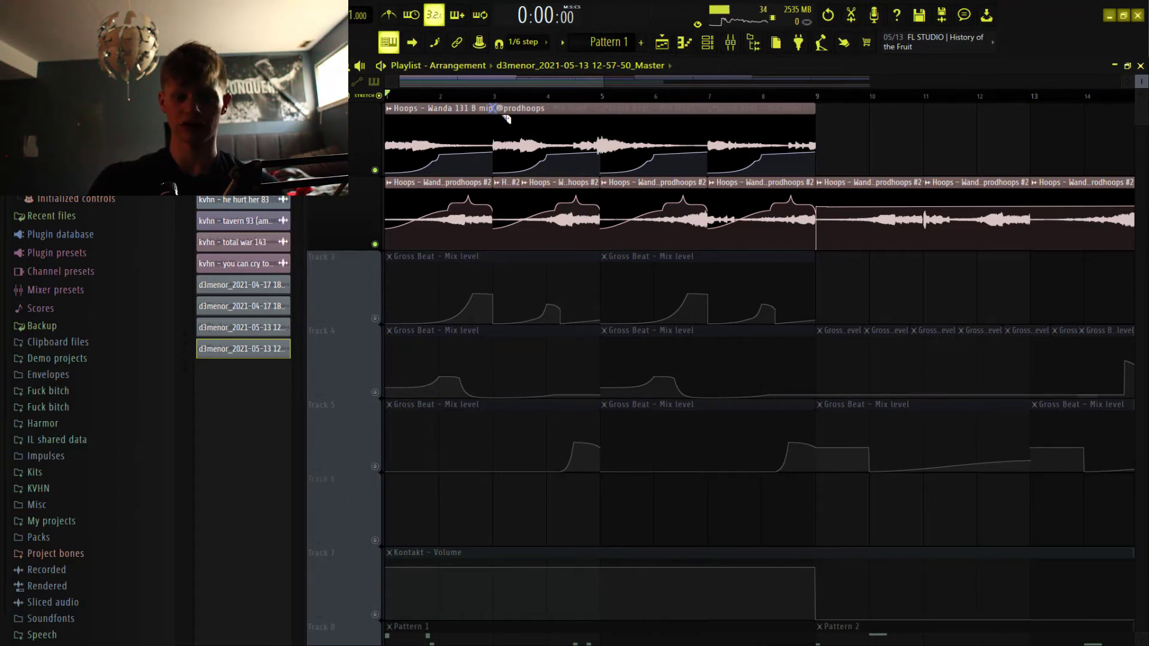
- Slice the Track 1 clip at bar 3, try moving the first piece, and undo the move
left_click_drag(492, 110, 492, 206)
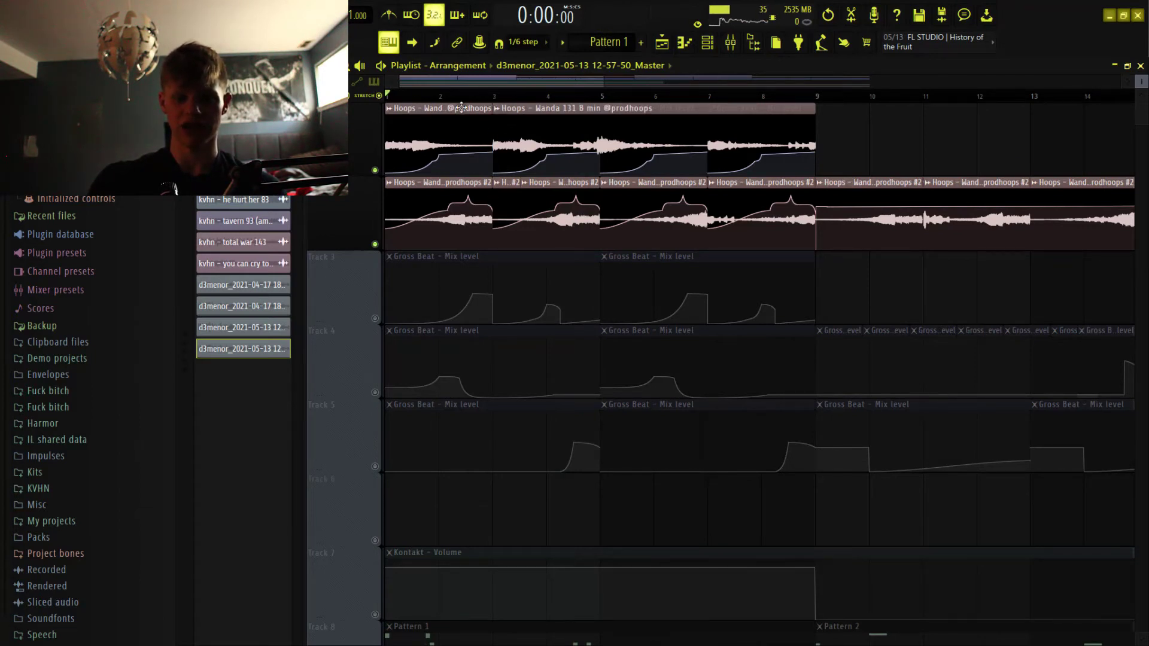
mouse_move(465, 107)
left_mouse_down()
mouse_move(867, 95)
mouse_move(467, 110)
left_mouse_up()
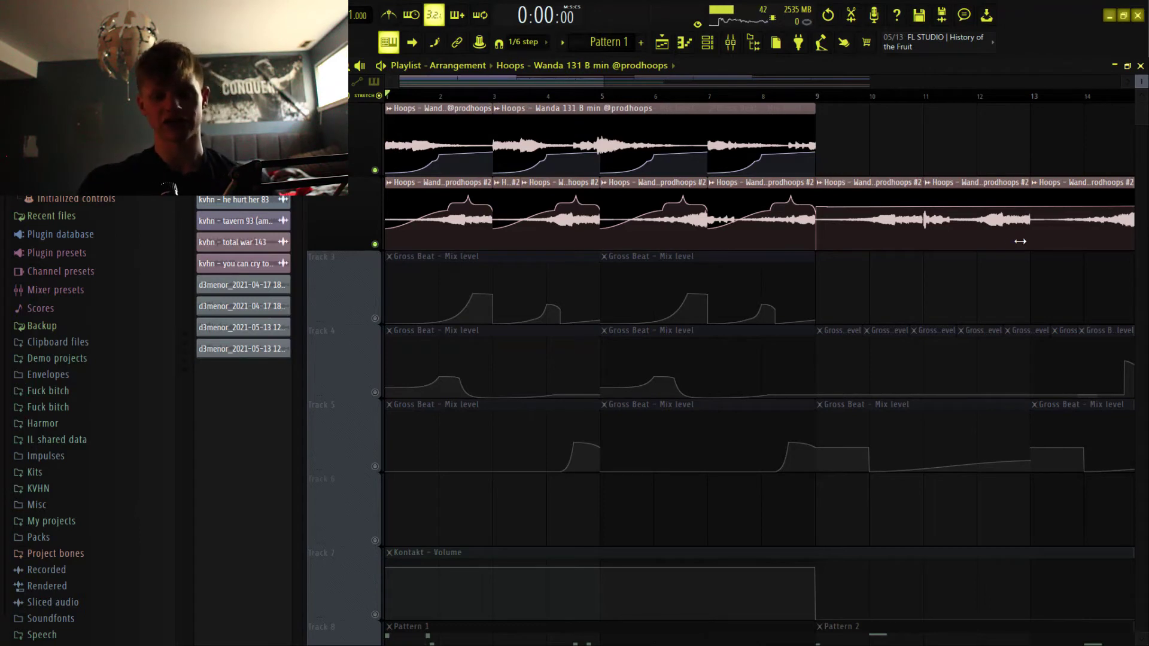
key("ctrl+z")
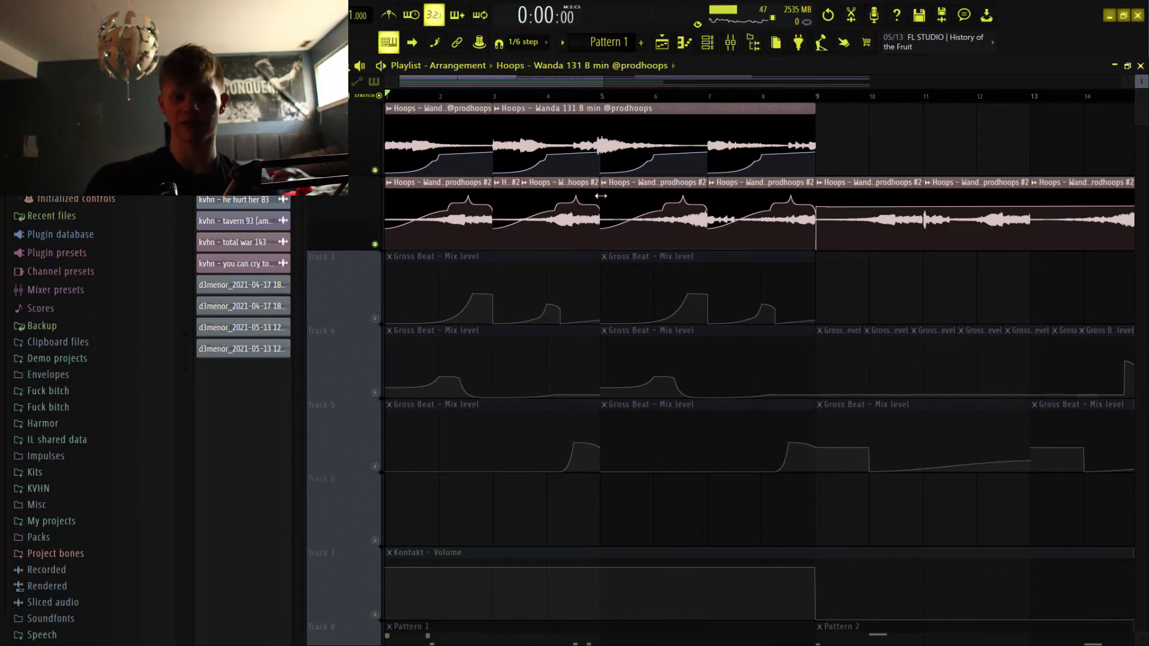
- Unmute the Gross Beat mix level automation on Tracks 3, 4 and 5
left_click(375, 318)
left_click(374, 393)
left_click(375, 466)
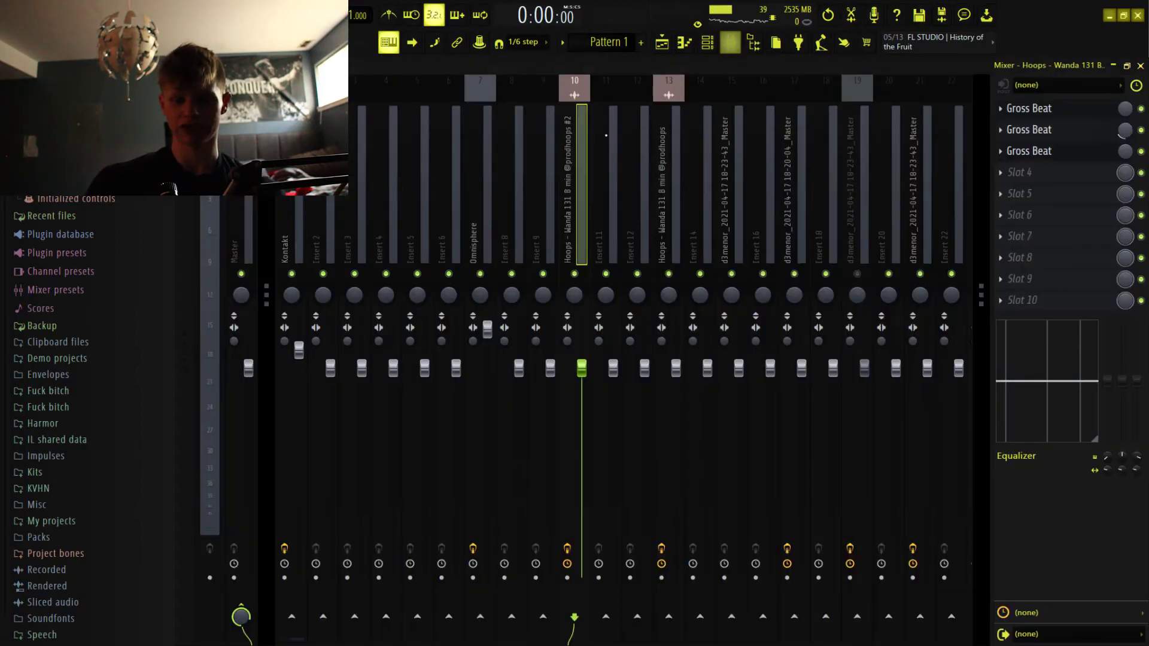
- Inspect the volume gate presets in the first and third Gross Beat effects on mixer track 10, and return to the playlist
left_click(730, 42)
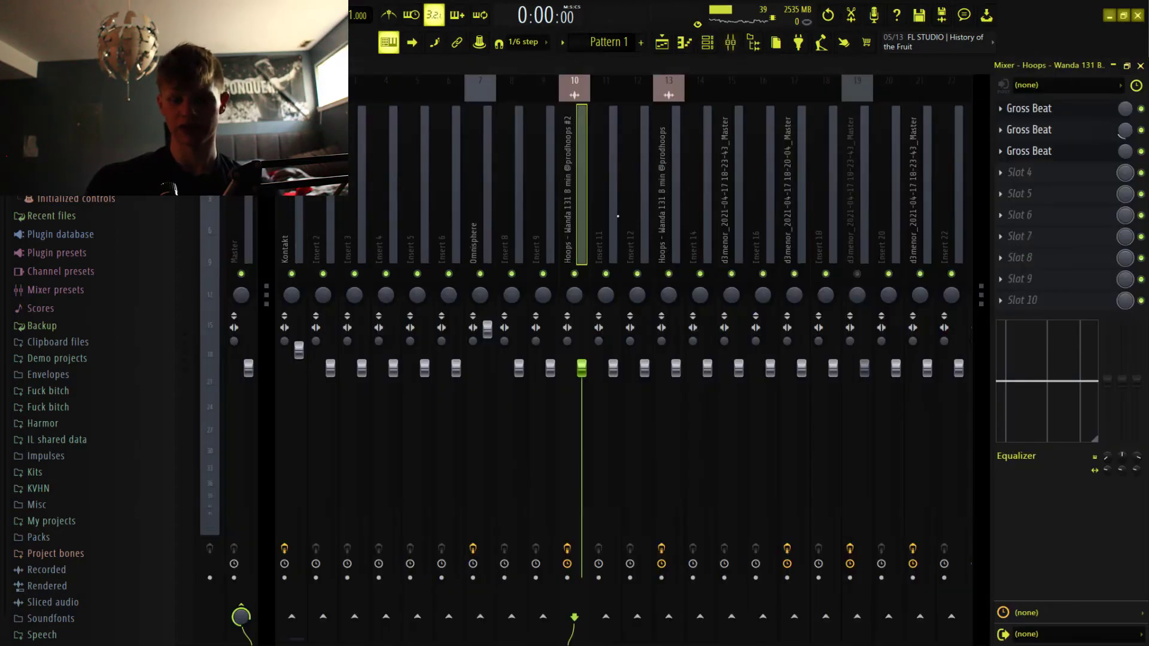
left_click(1056, 111)
left_click(1042, 154)
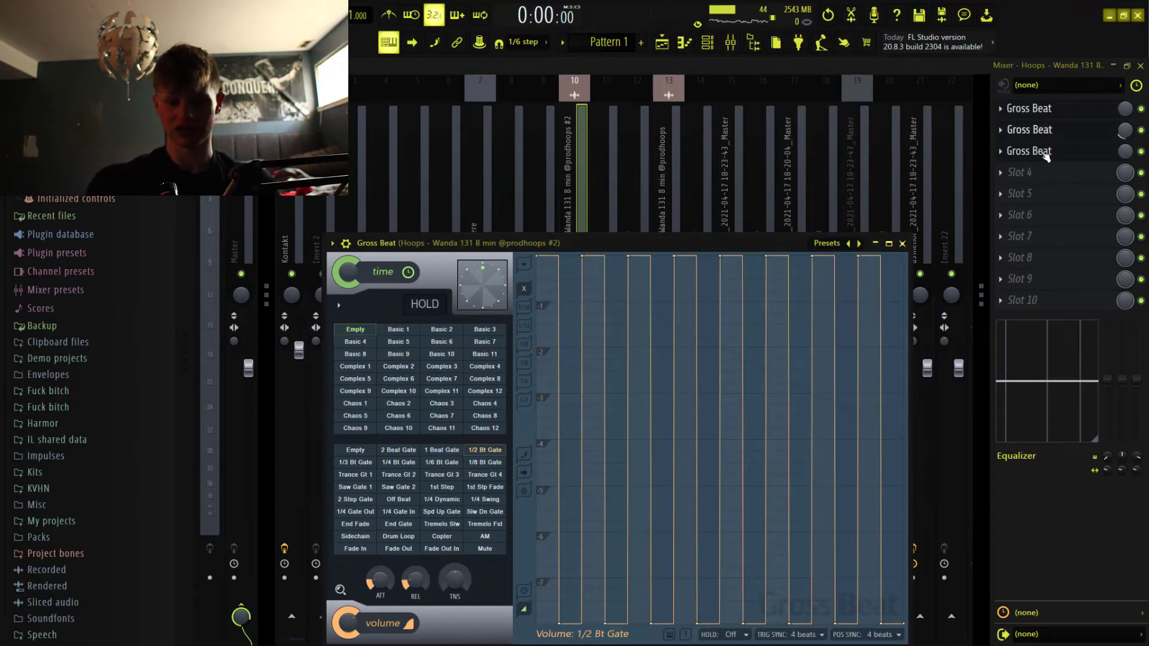
left_click(1042, 153)
left_click(1039, 153)
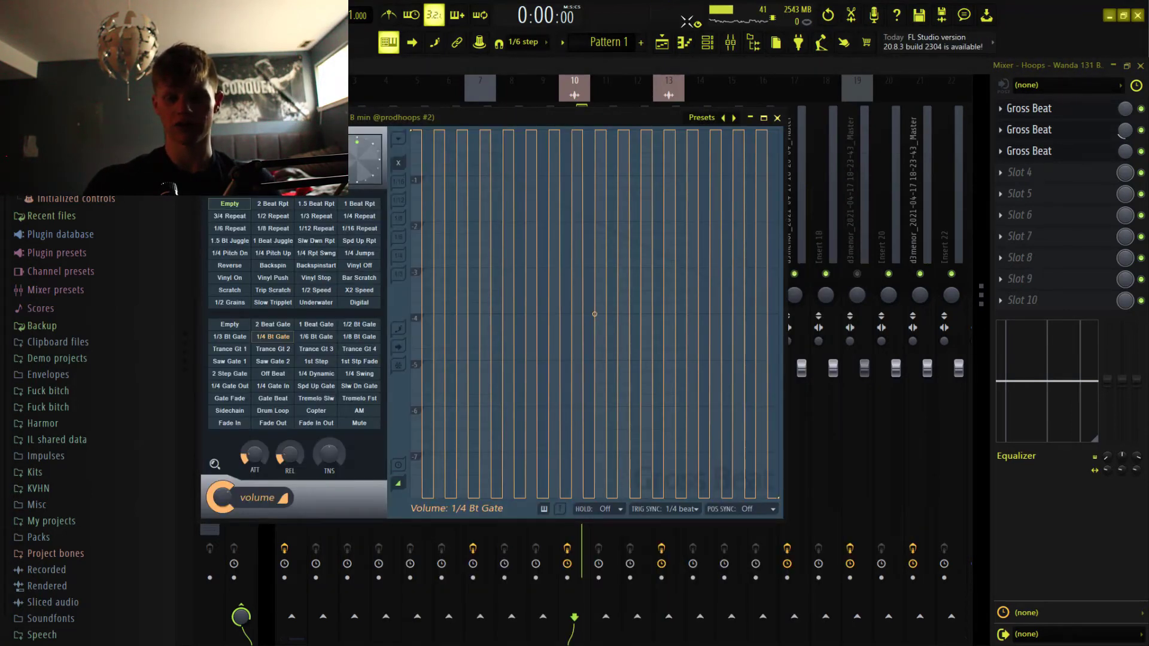
left_click(662, 42)
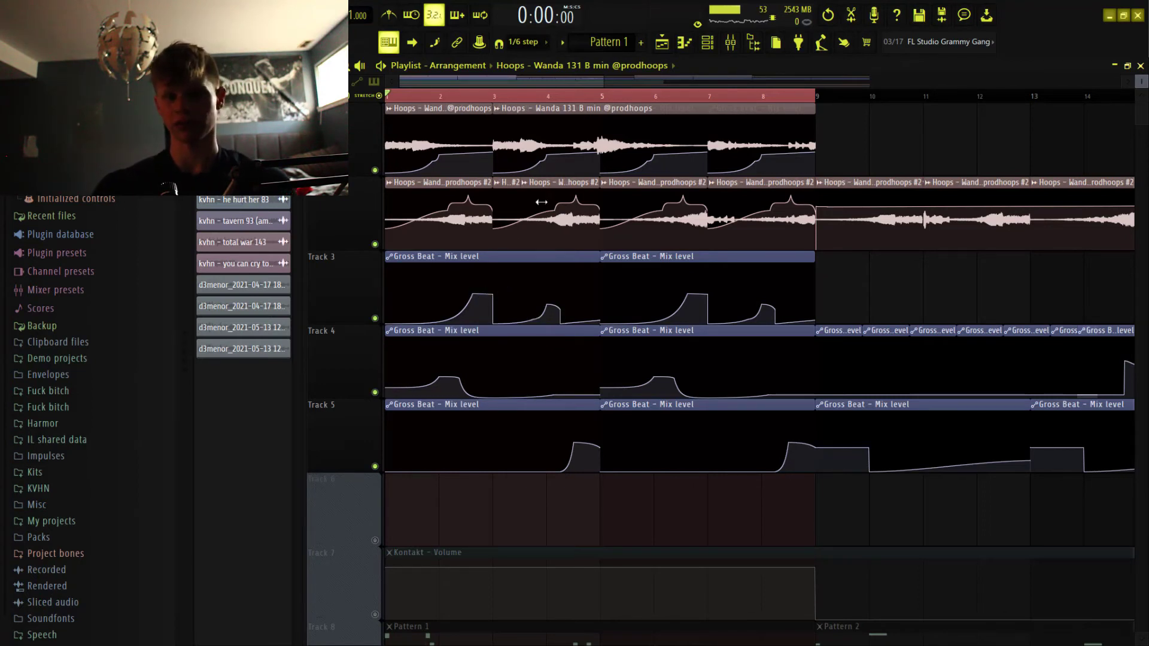
- Solo Track 2, unmute the Gross Beat automation on Tracks 3, 4 and 5, and play the gated layer from bar 1
left_click(374, 245, "ctrl")
left_click(374, 318)
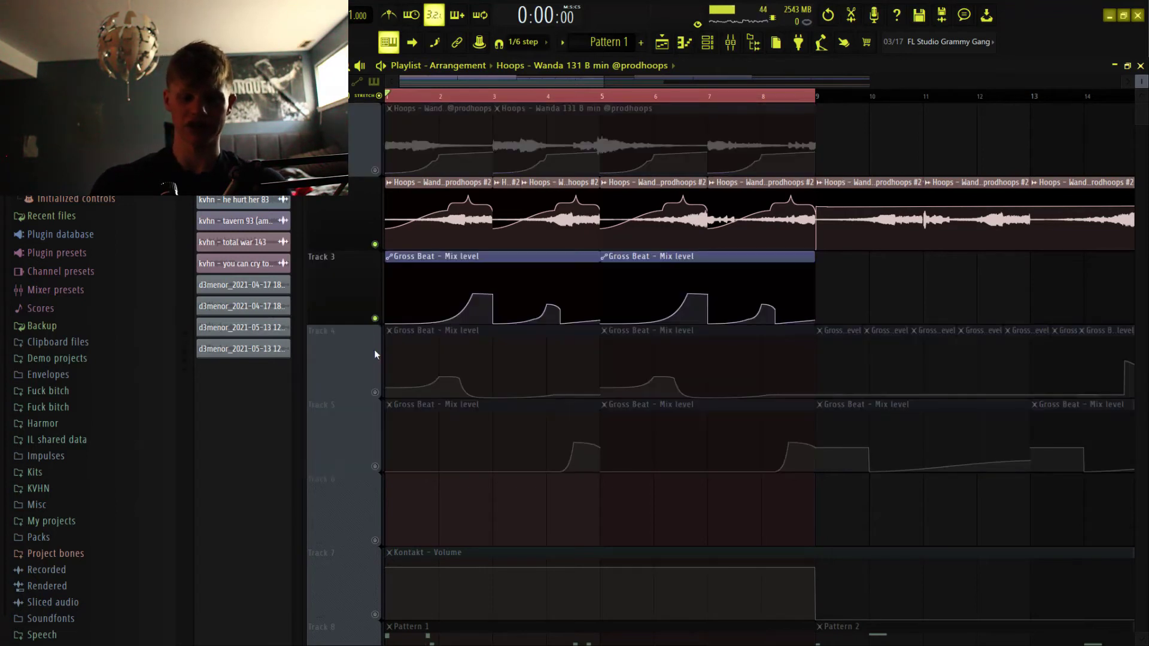
left_click(375, 392)
left_click(375, 468)
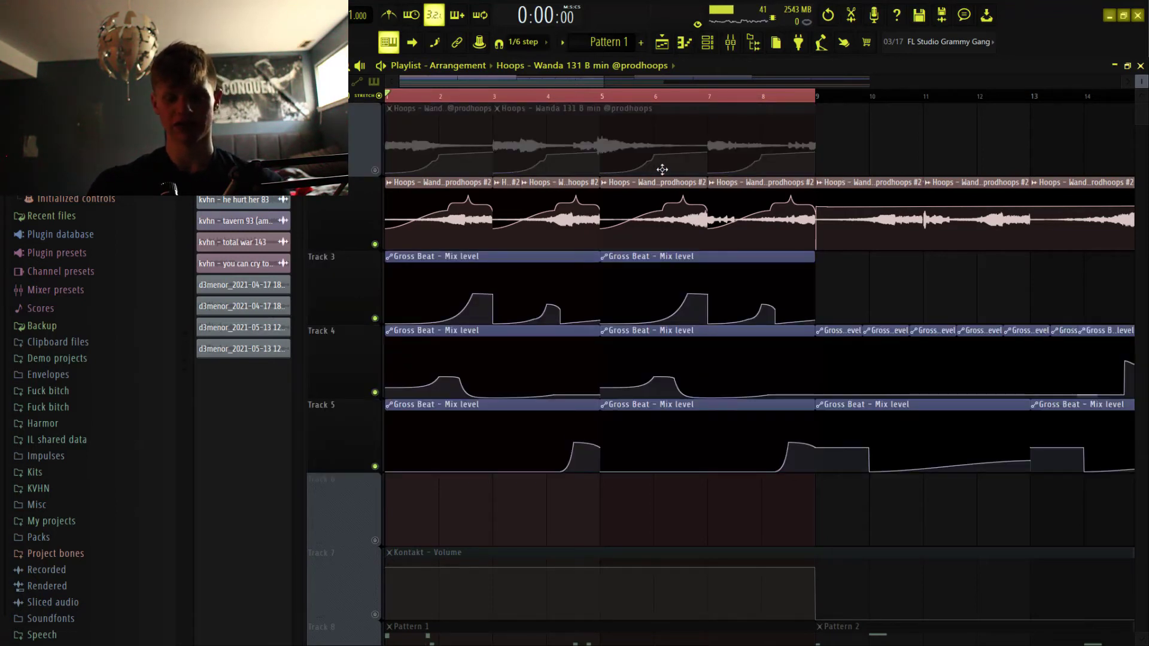
key("space")
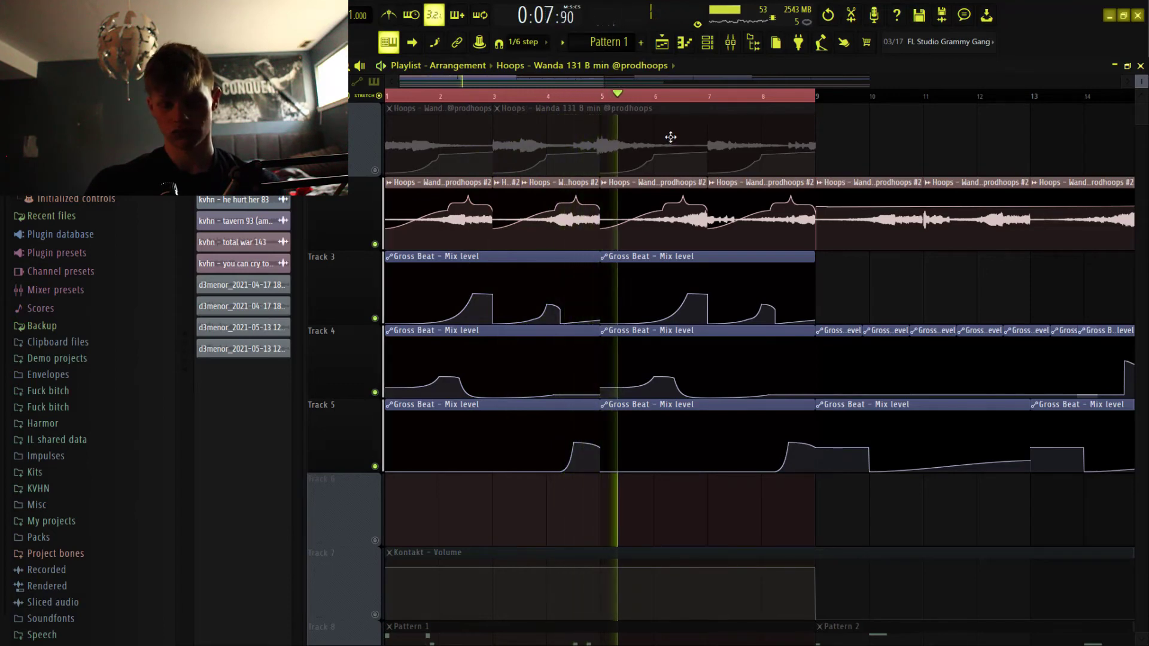
key("space")
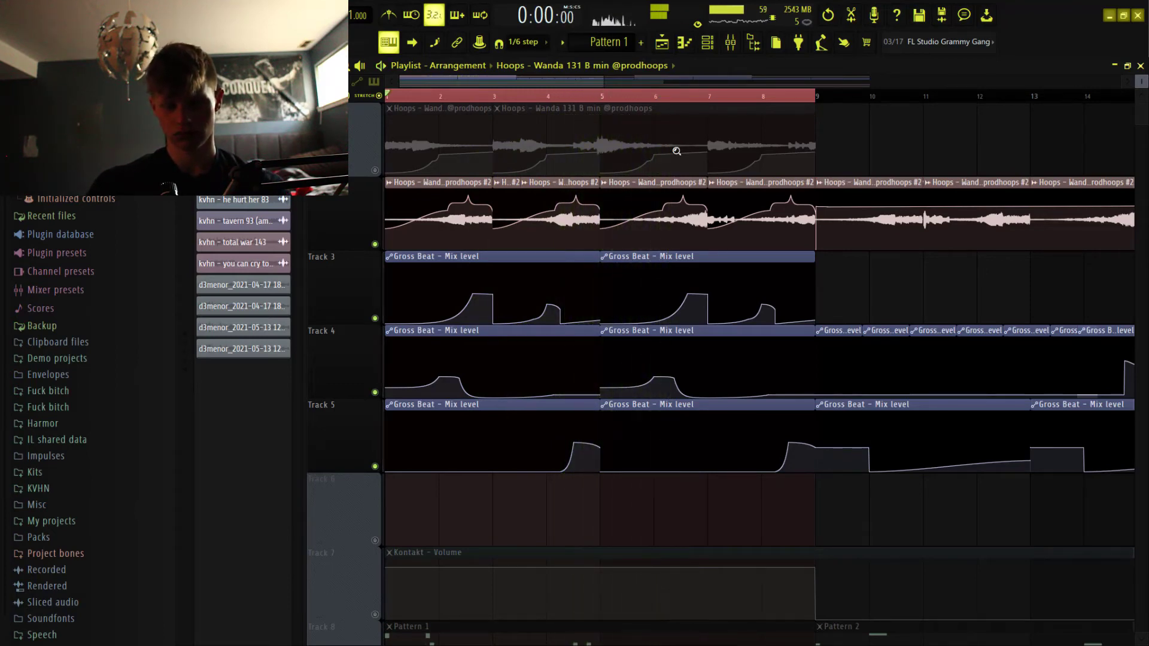
- Try adjusting the tension of the first rising curve in Track 3's Gross Beat mix level automation
right_click(677, 151, "ctrl")
right_click(686, 147, "ctrl")
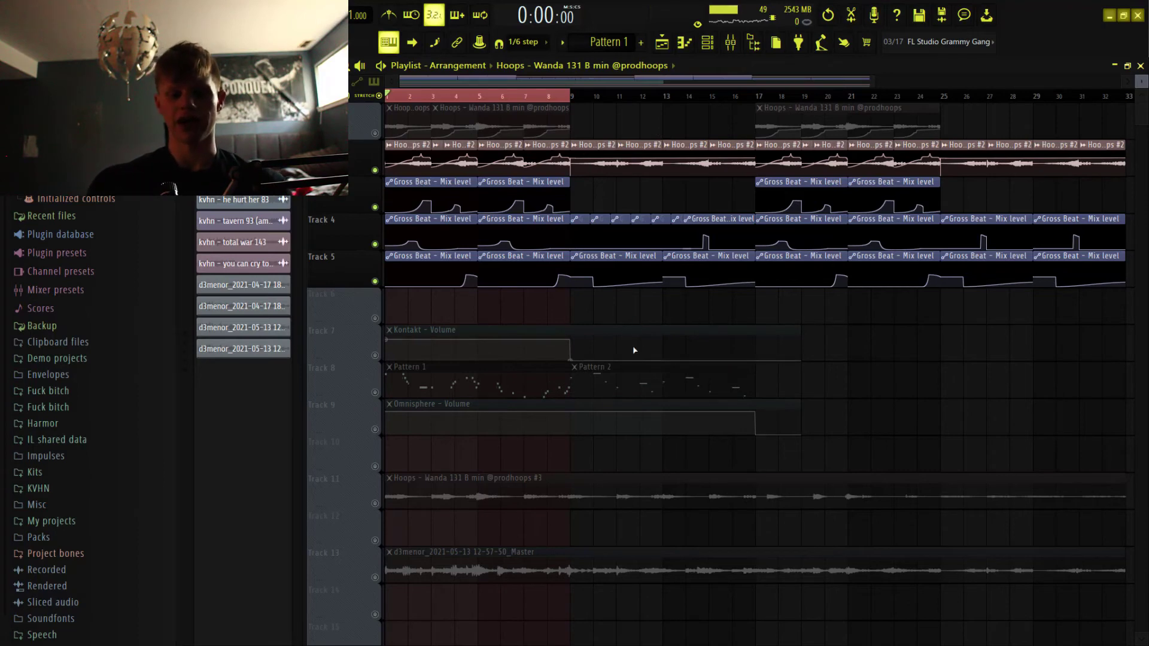
right_click(625, 329, "ctrl")
left_click_drag(736, 449, 221, 292)
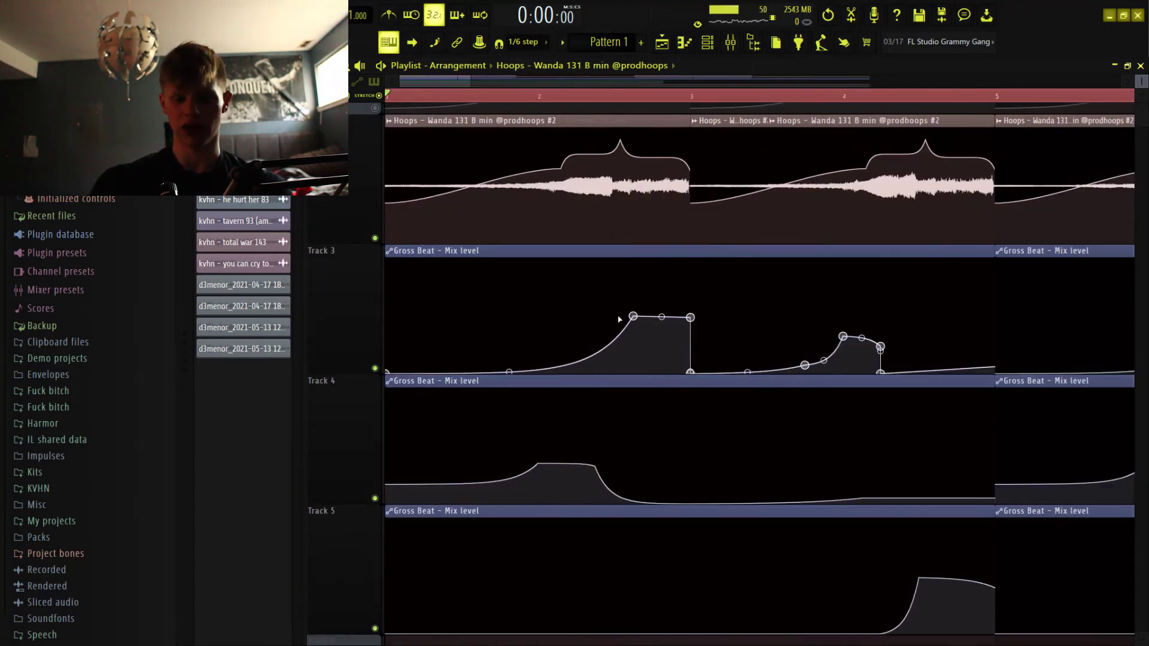
left_click_drag(513, 371, 509, 370)
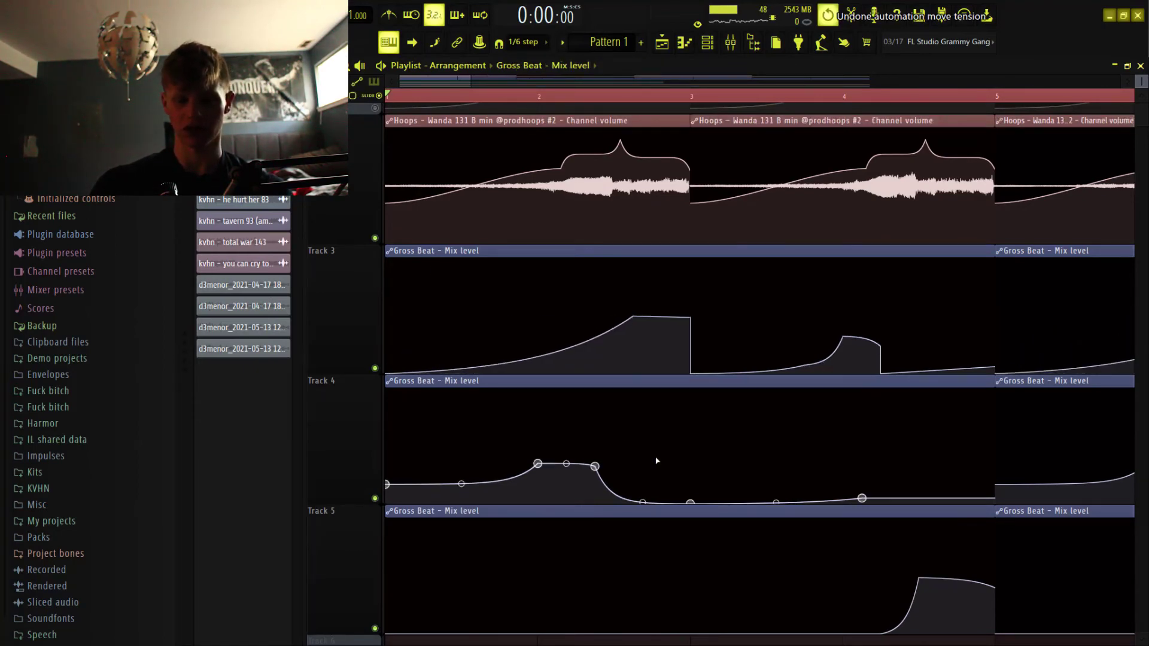
- Undo the automation tension changes on the Track 3 Gross Beat curve
right_click(661, 464, "ctrl")
key("ctrl+alt+z")
key("ctrl+alt+z")
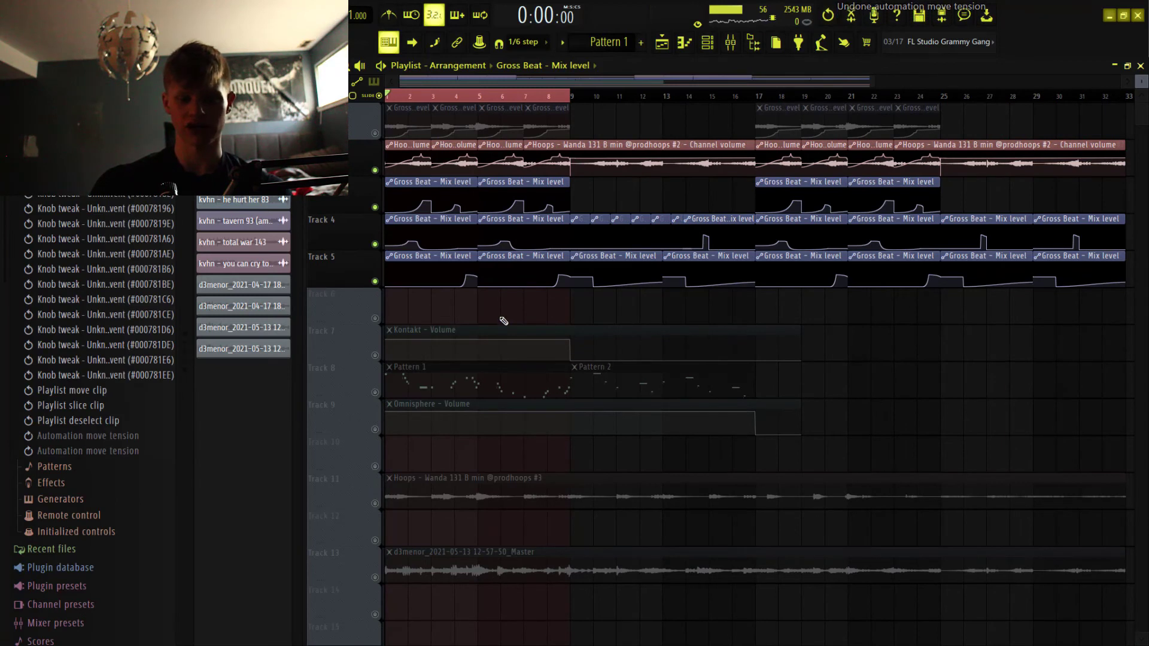
- Solo Track 8, unmute the Kontakt volume automation on Track 7, and audition Pattern 1's Kontakt notes in the piano roll before returning to the playlist
left_click(375, 393, "ctrl")
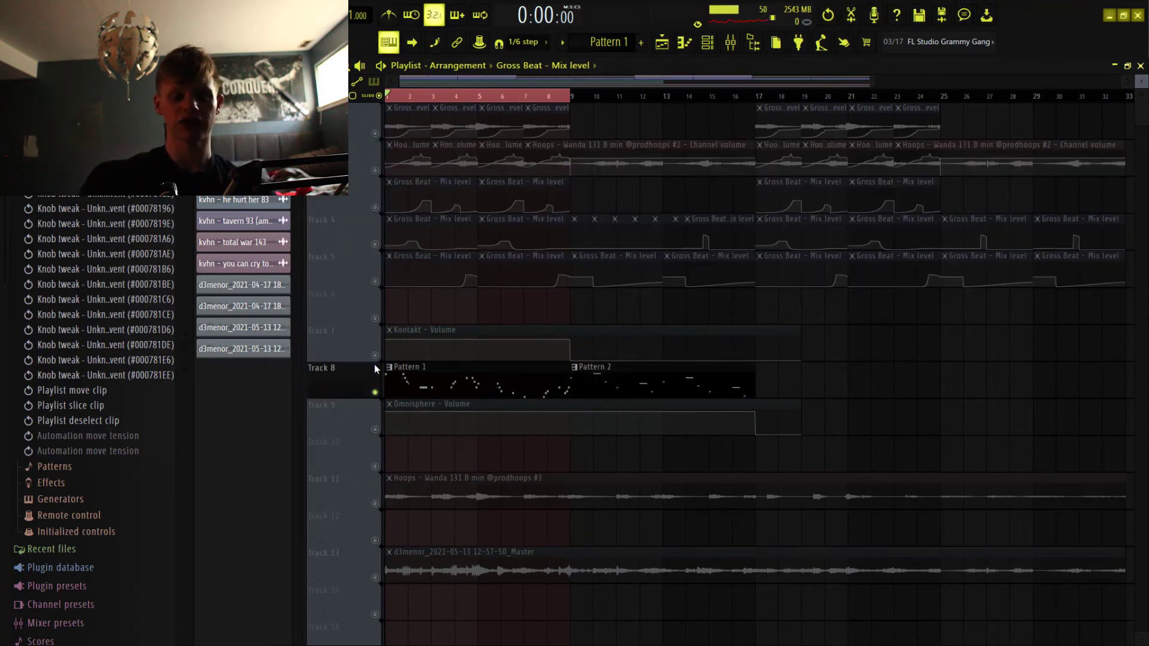
left_click(375, 356)
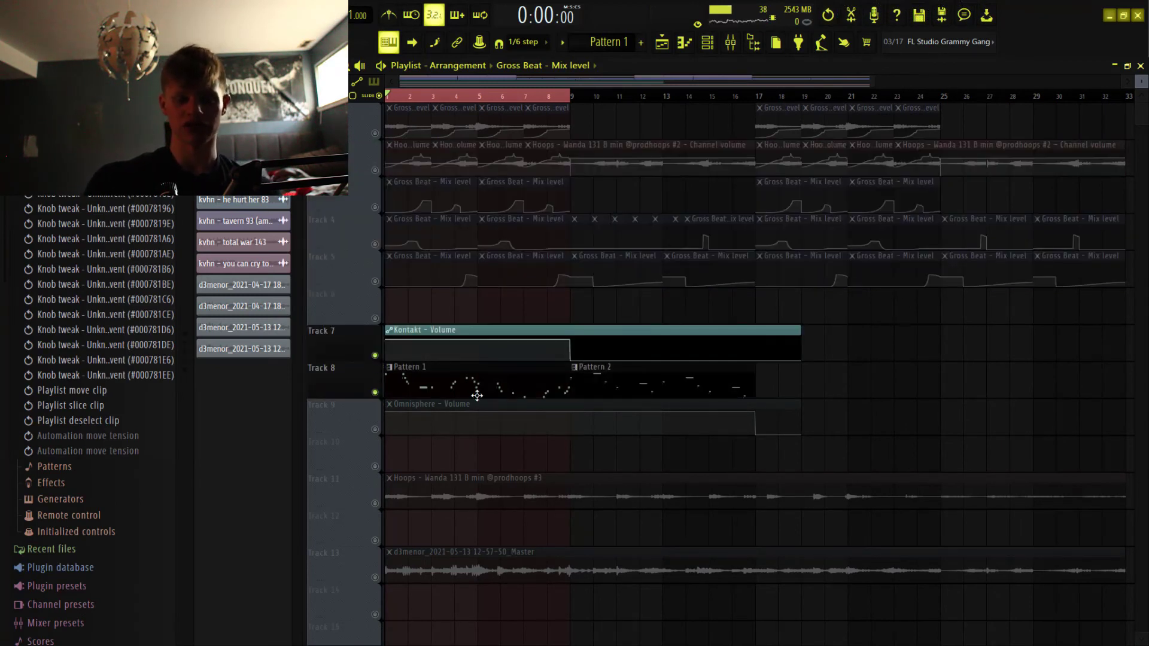
double_click(433, 390)
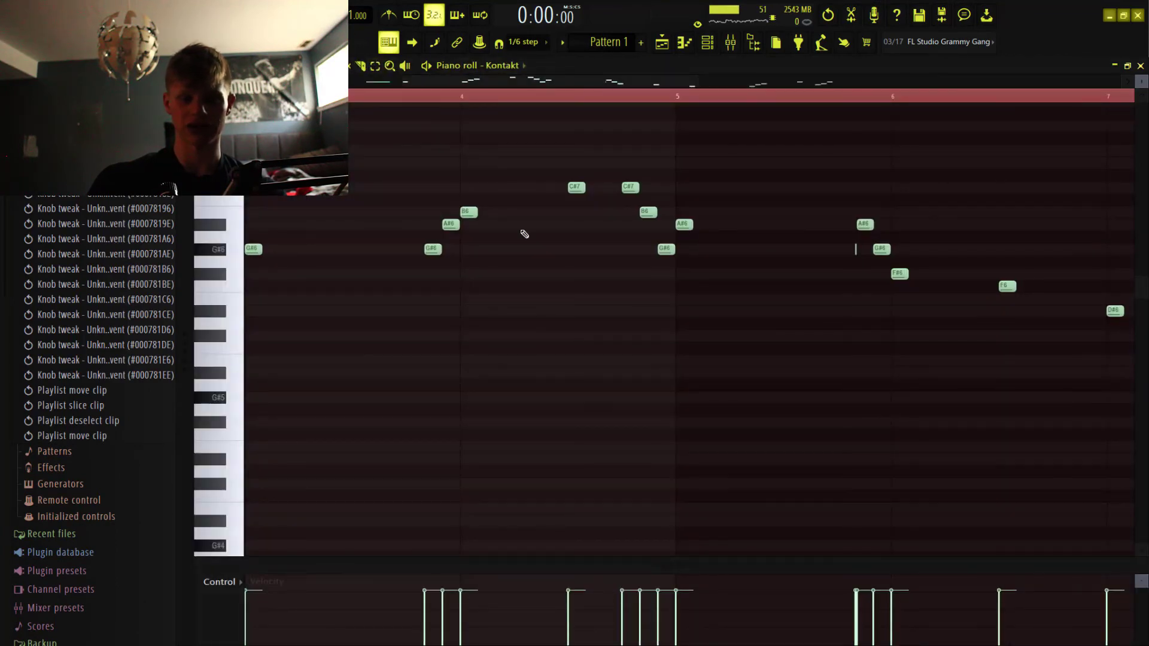
right_click(521, 231, "ctrl")
key("space")
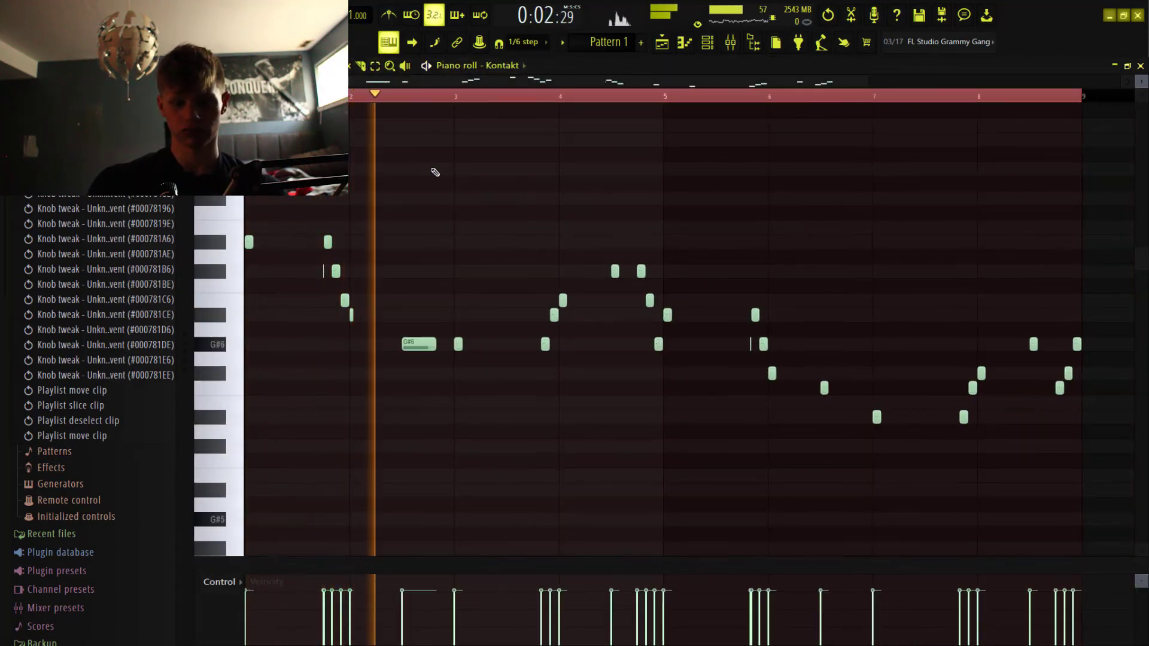
key("space")
left_click(675, 54)
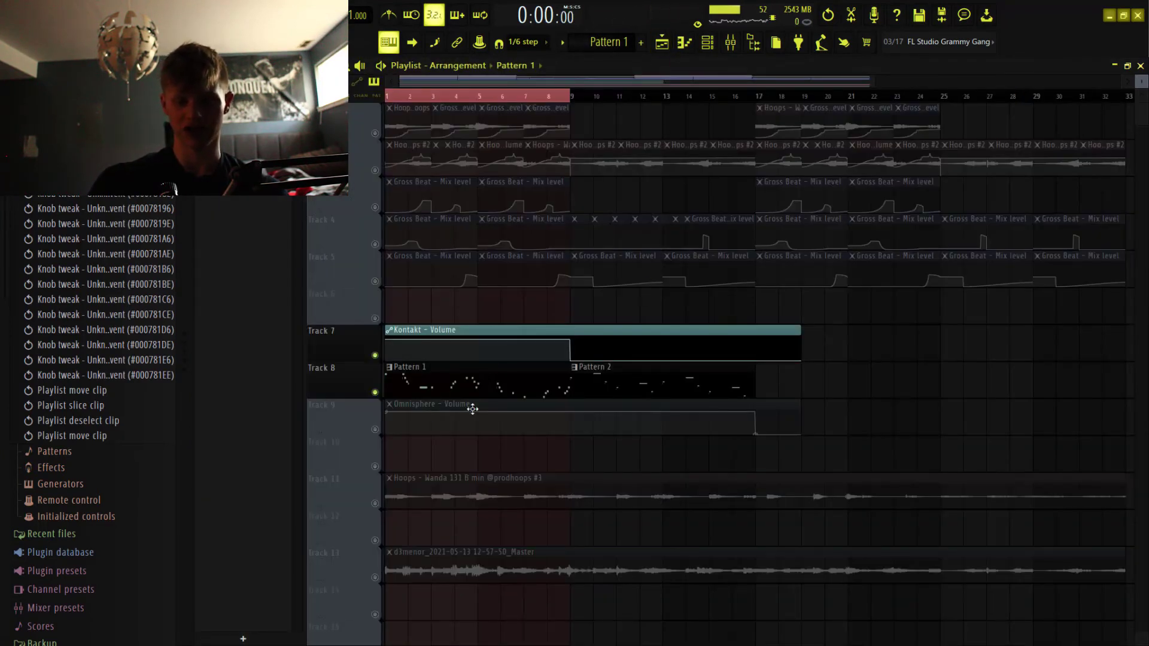
- Clear the bars 1 to 8 time selection and view the Omnisphere patch used by Pattern 2 beside the channel rack
left_click(569, 101)
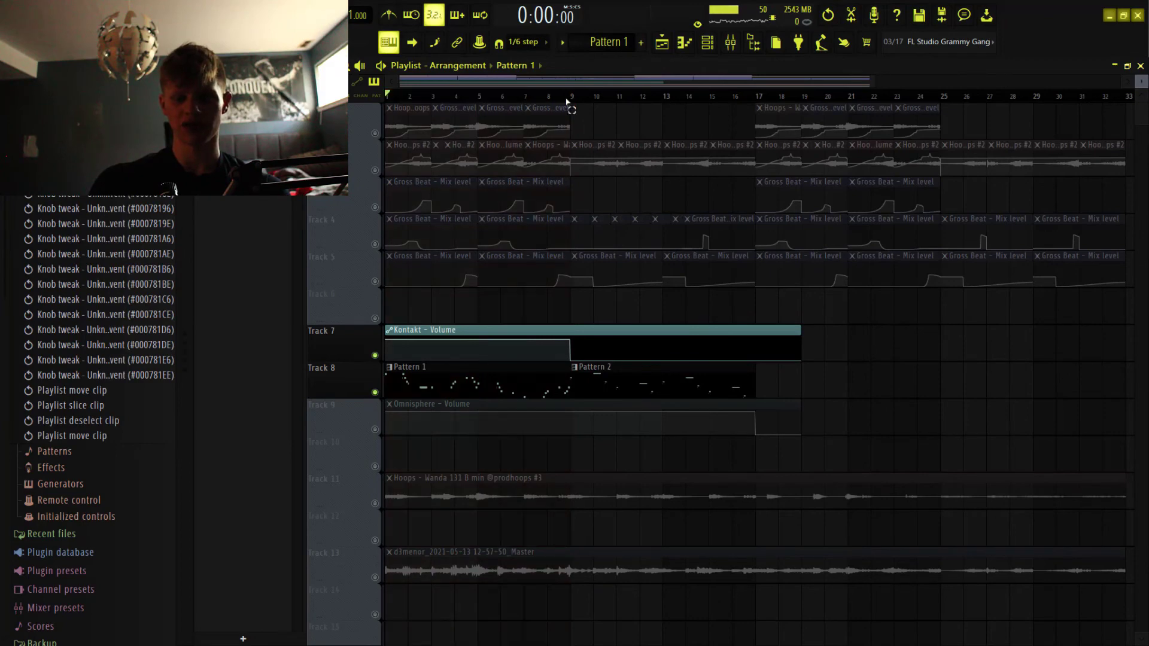
left_click(650, 386)
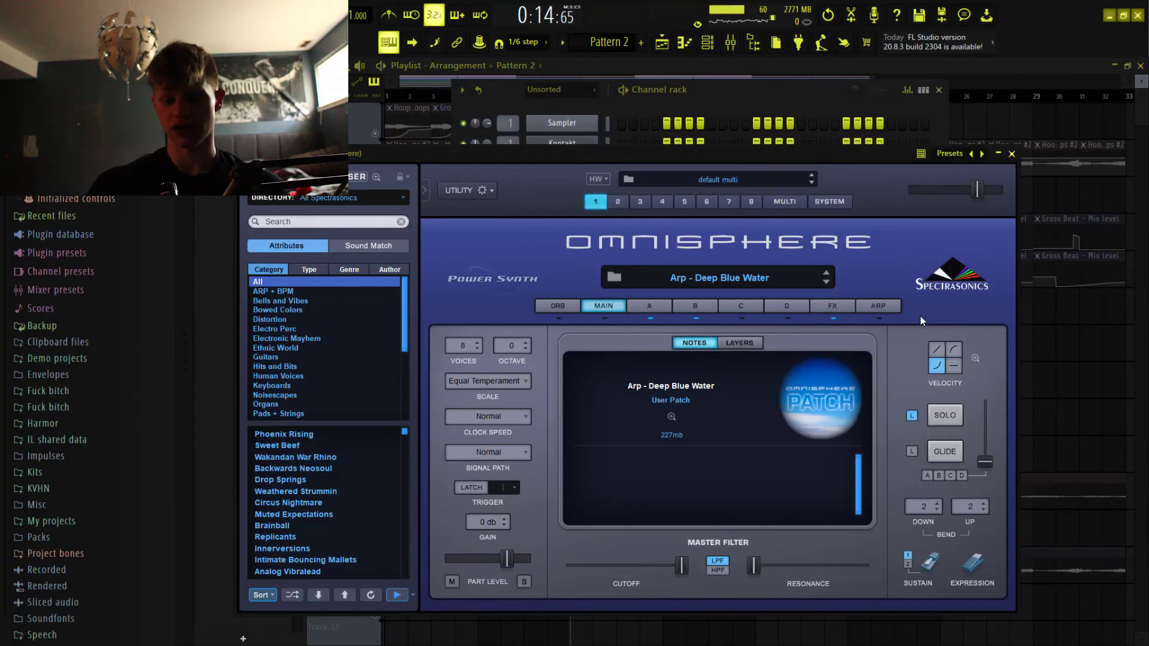
mouse_move(841, 156)
left_mouse_down()
mouse_move(829, 140)
mouse_move(834, 155)
left_mouse_up()
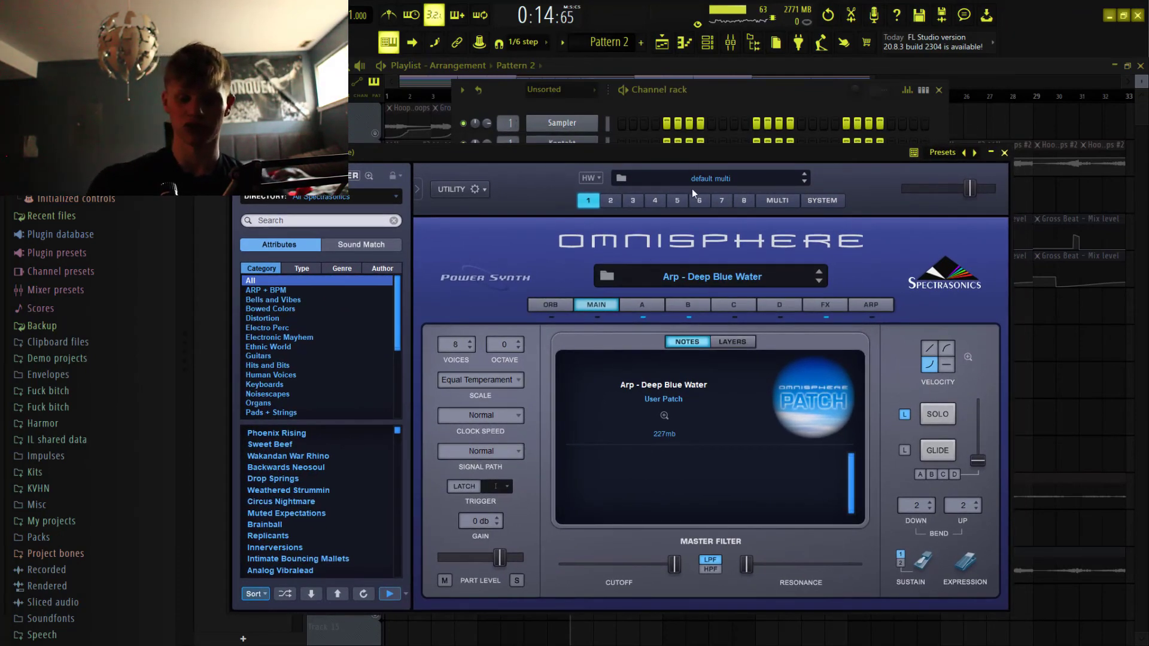
left_click_drag(678, 159, 679, 190)
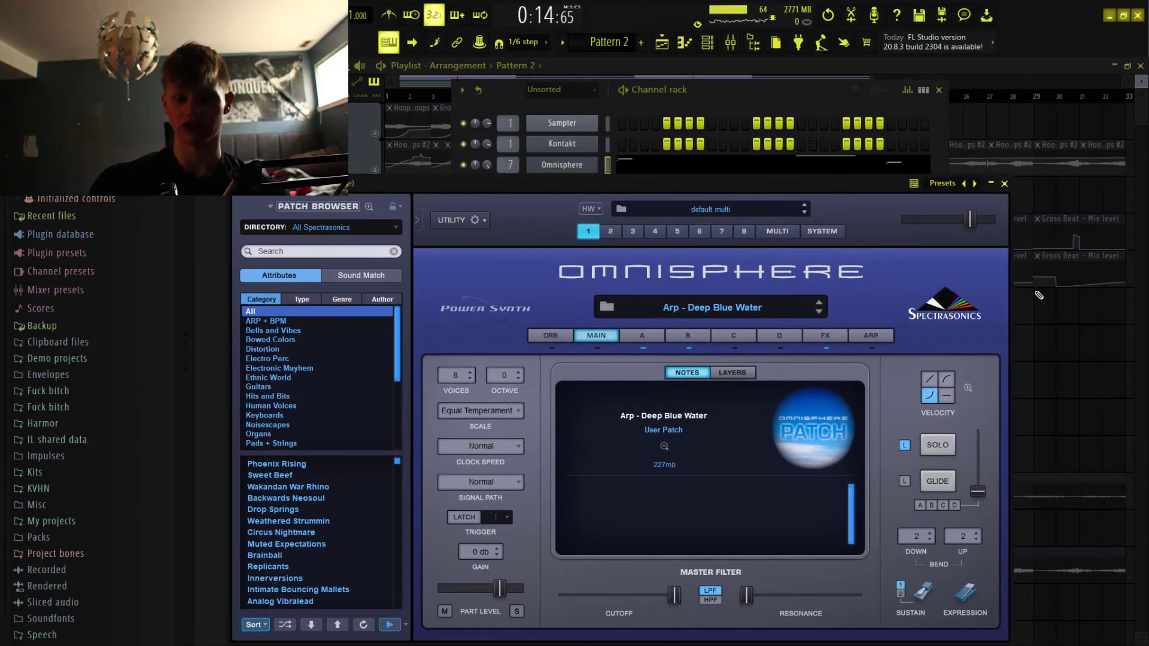
key("space")
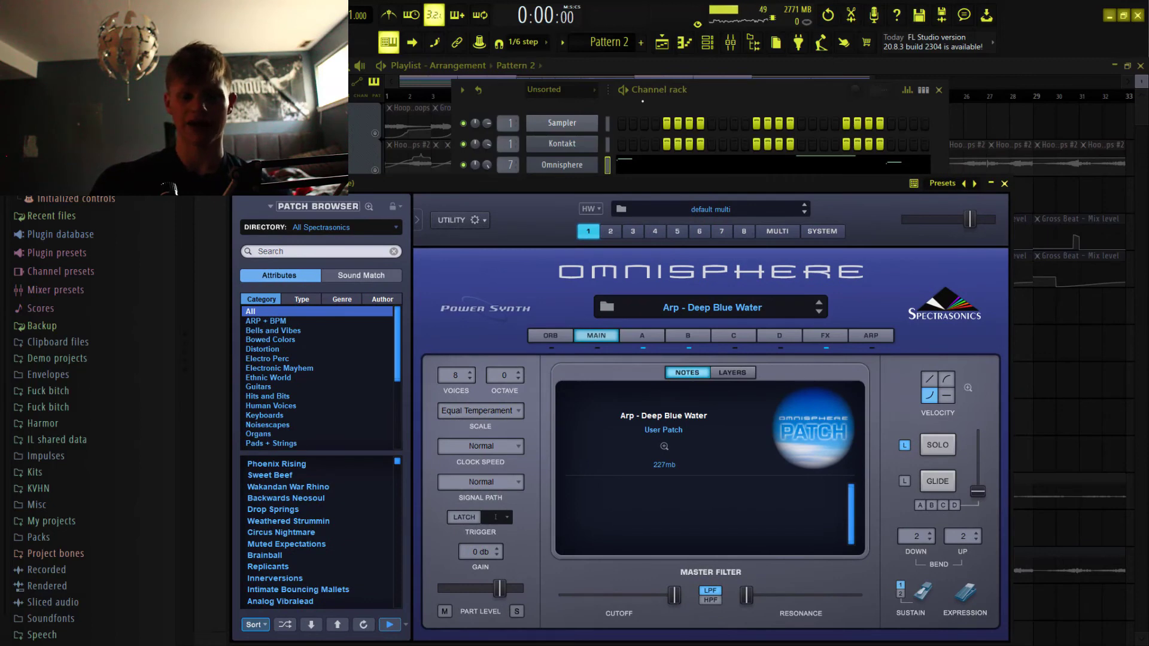
- Play Pattern 2's Omnisphere notes in the piano roll, examine its note range, and return to the playlist
left_click(688, 161)
right_click(617, 185, "ctrl")
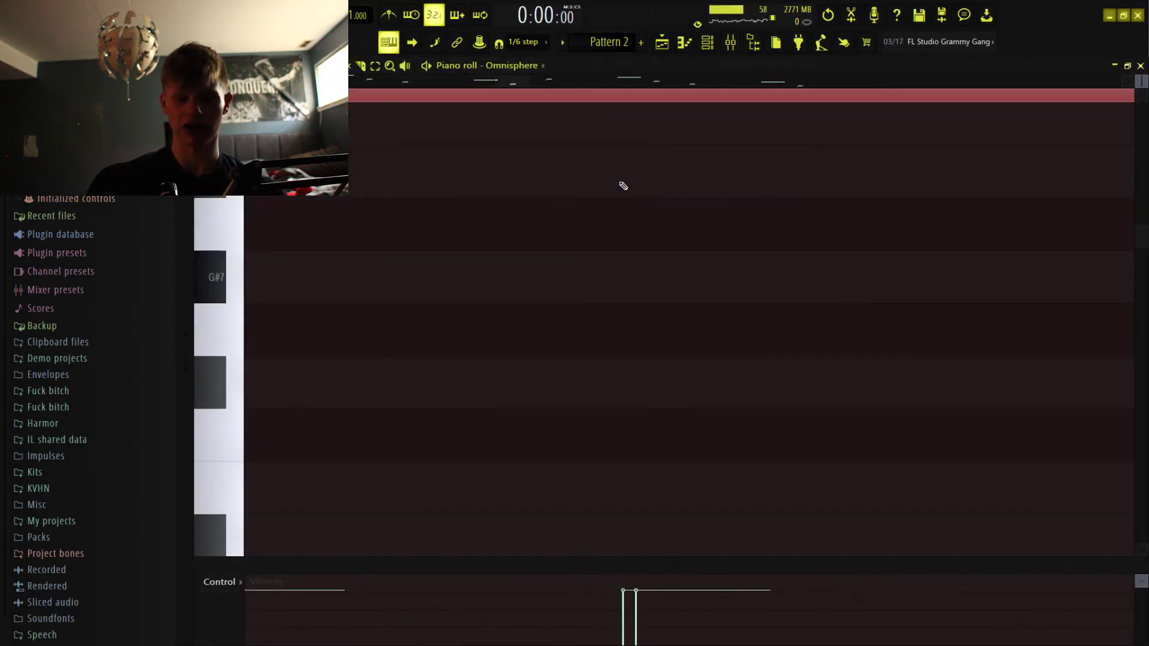
right_click(561, 222, "ctrl")
right_click(588, 201, "ctrl")
key("space")
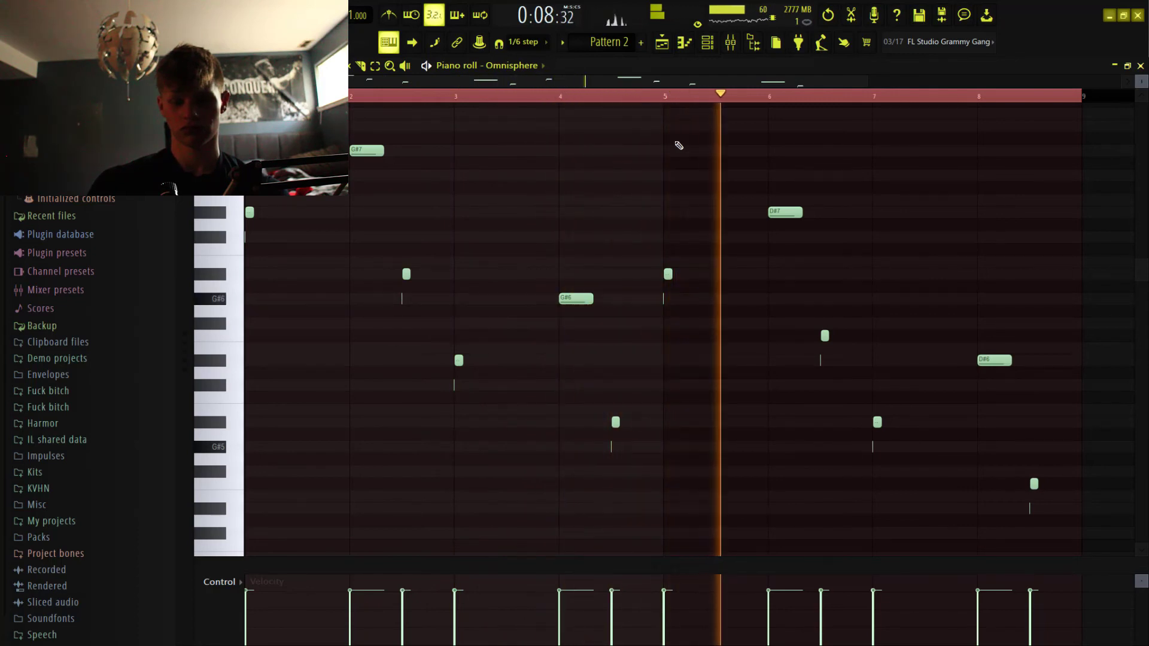
scroll(776, 216, "up", 2)
scroll(775, 215, "down", 8)
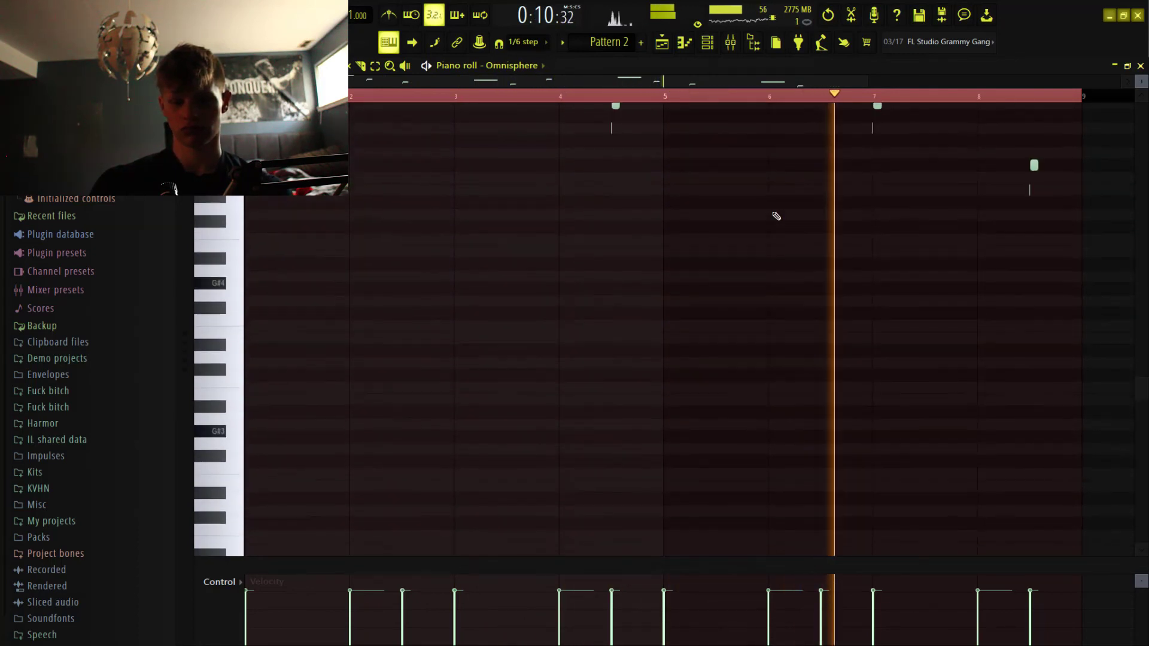
scroll(775, 216, "up", 9)
key("space")
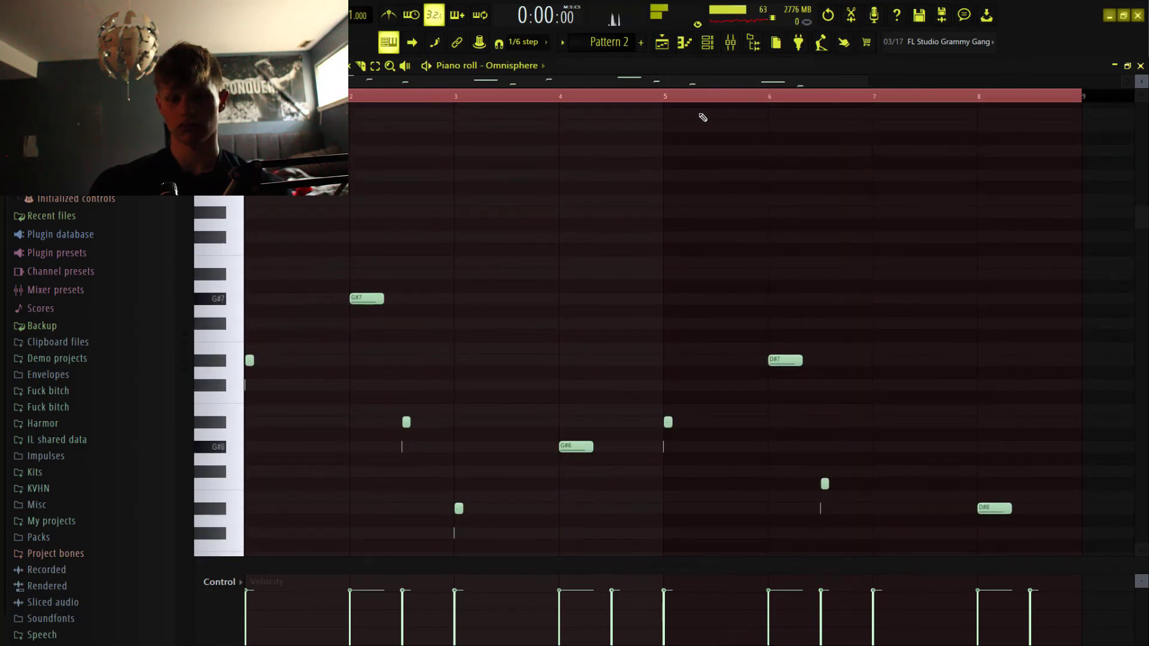
left_click(662, 42)
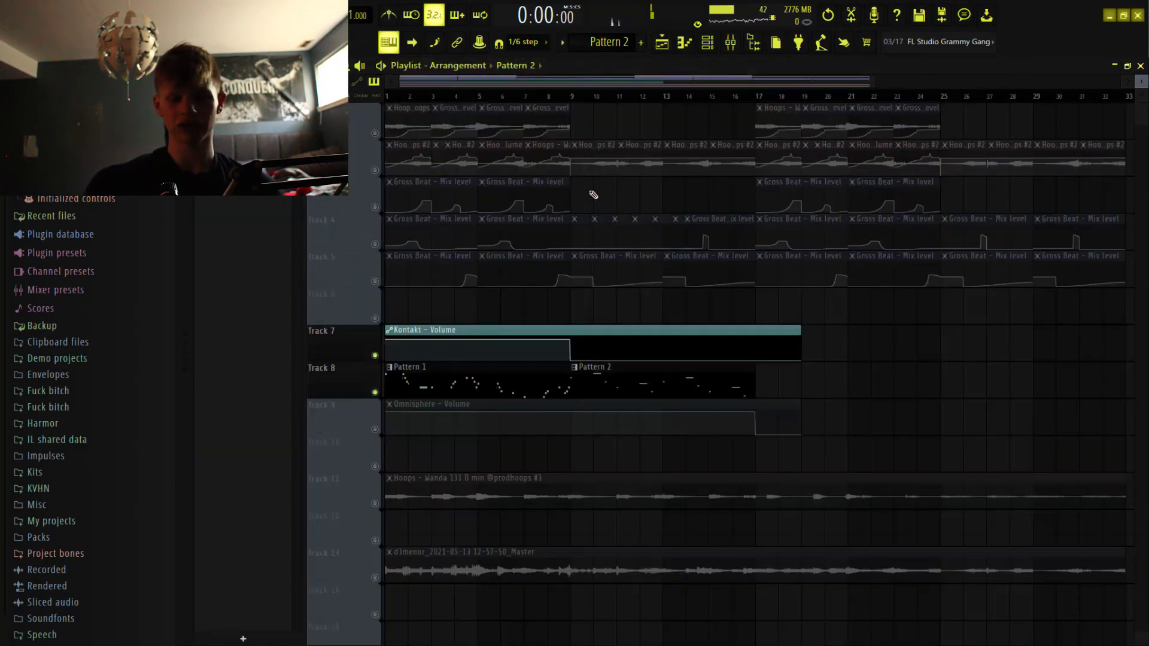
- Unmute the Omnisphere volume automation on Track 9 and the loop and Gross Beat layers on Tracks 1 to 5
left_click(375, 429)
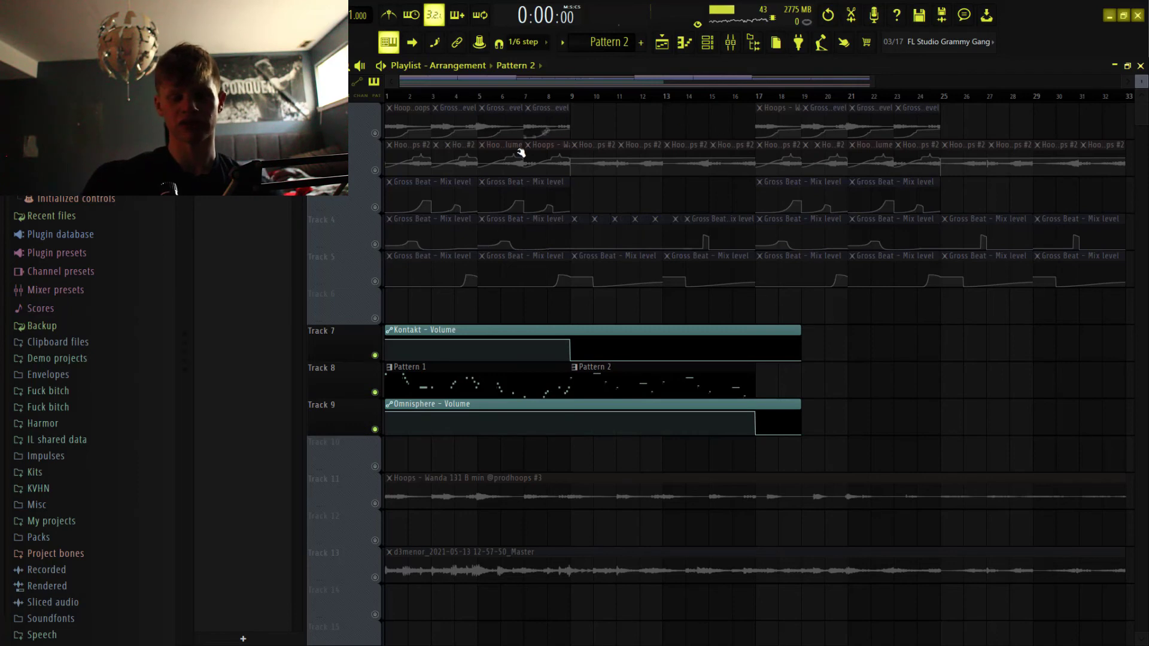
left_click(376, 132)
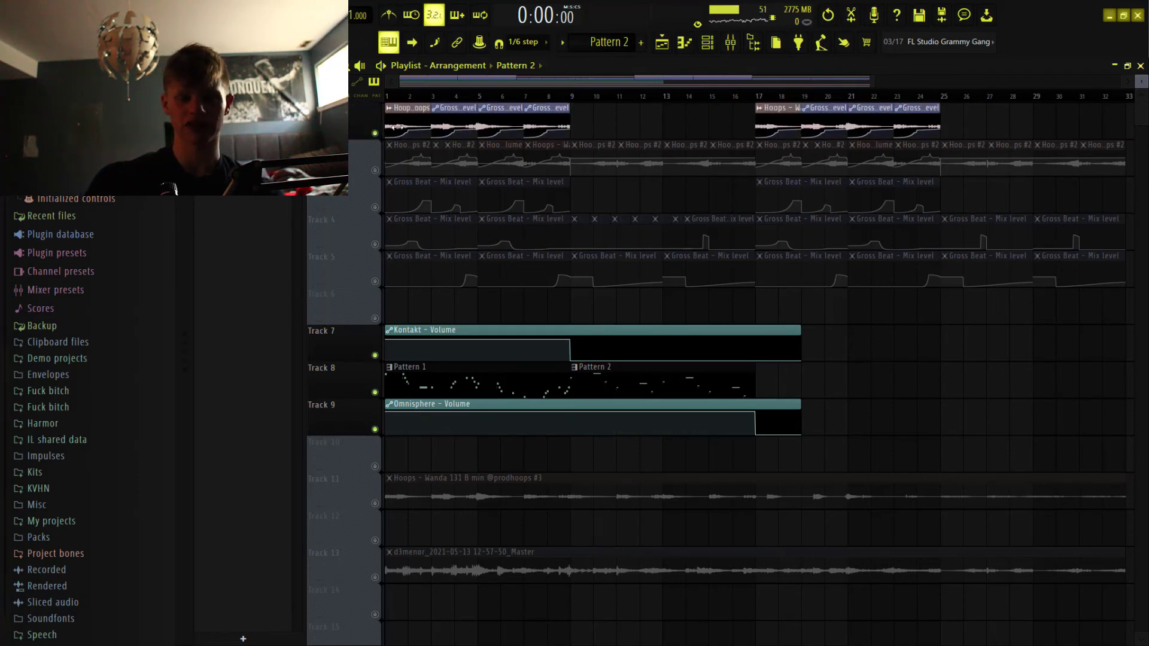
left_click(375, 170)
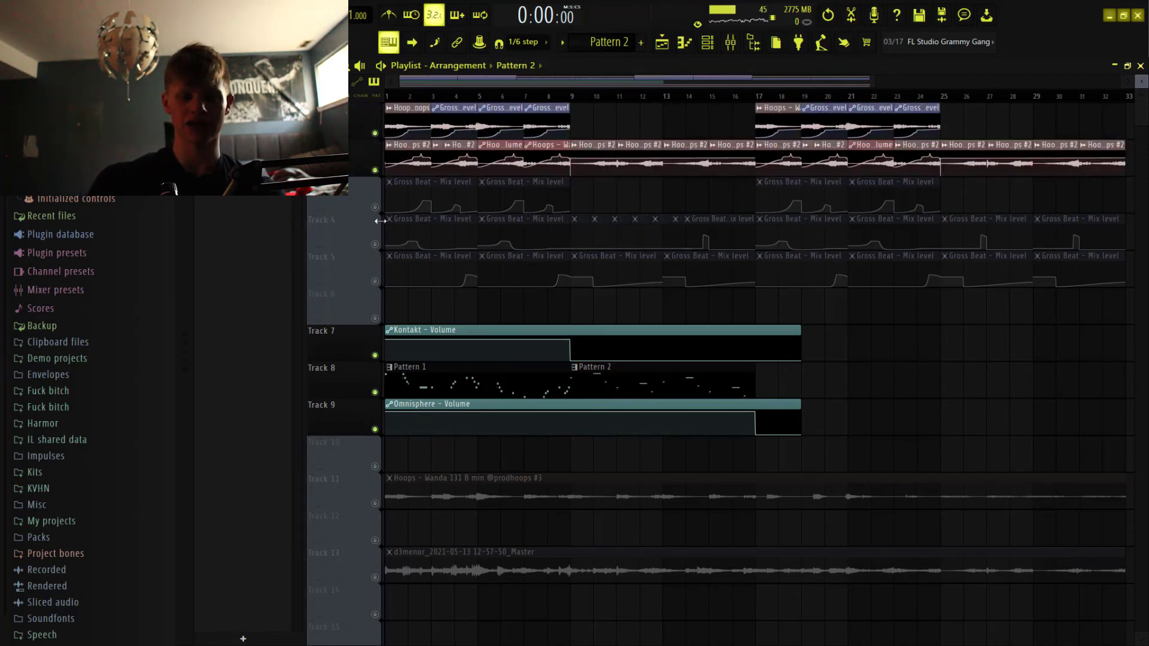
left_click(374, 207)
left_click(382, 244)
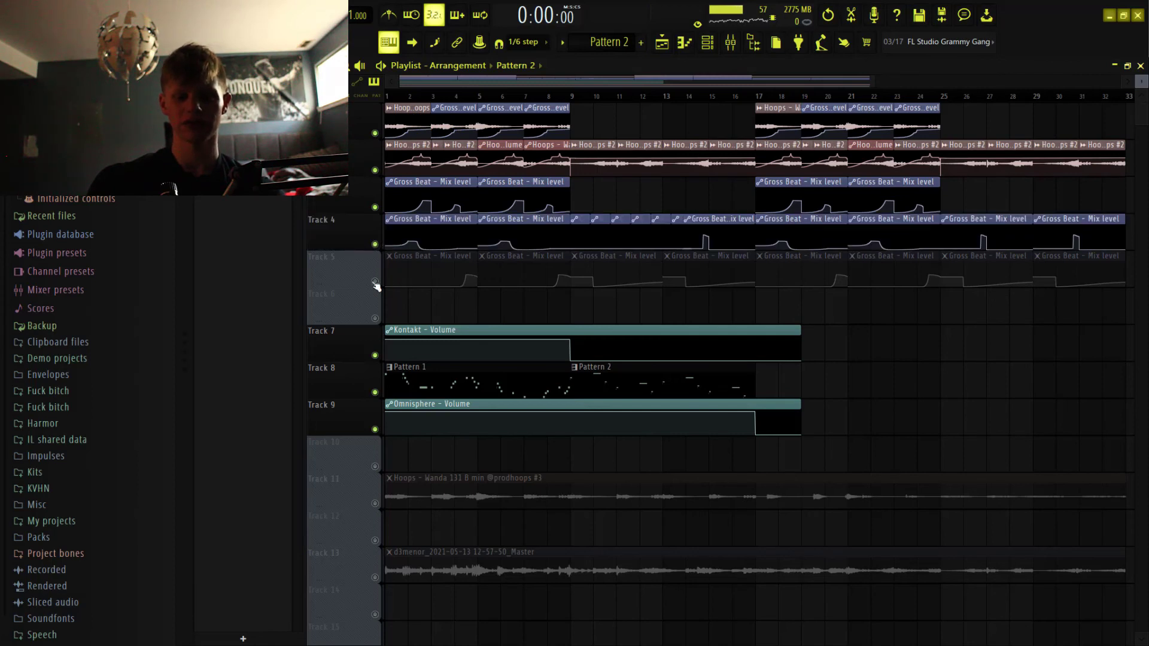
left_click(375, 281)
- Play the combined layers from bar 1 and from bar 9
key("space")
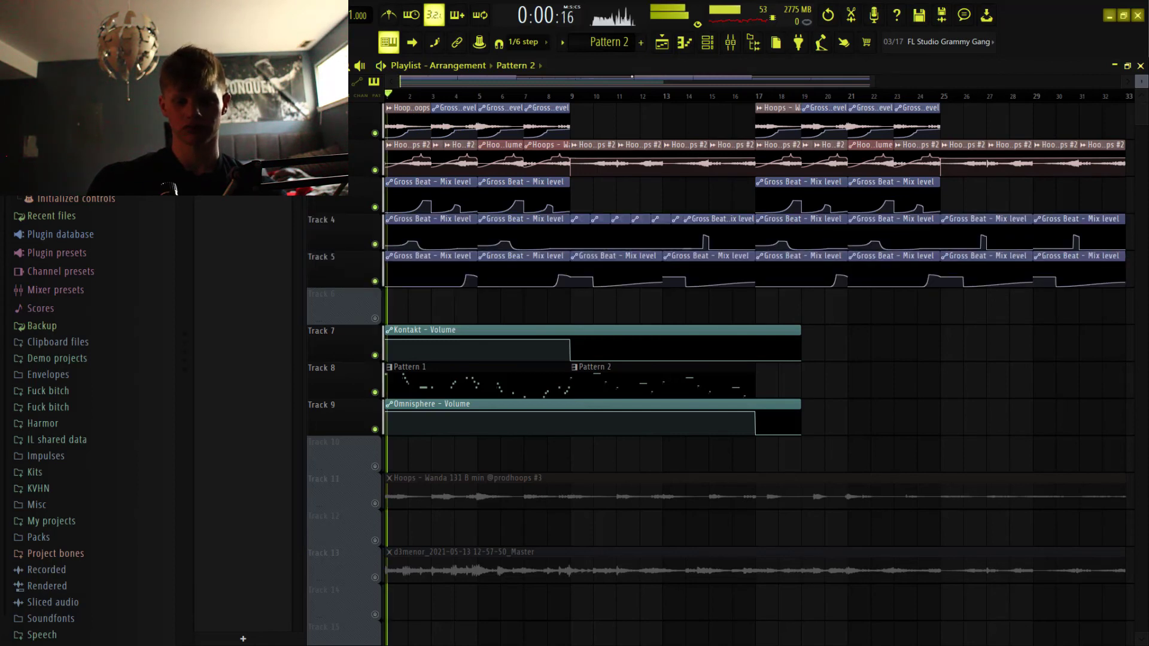
key("space")
left_click(572, 94)
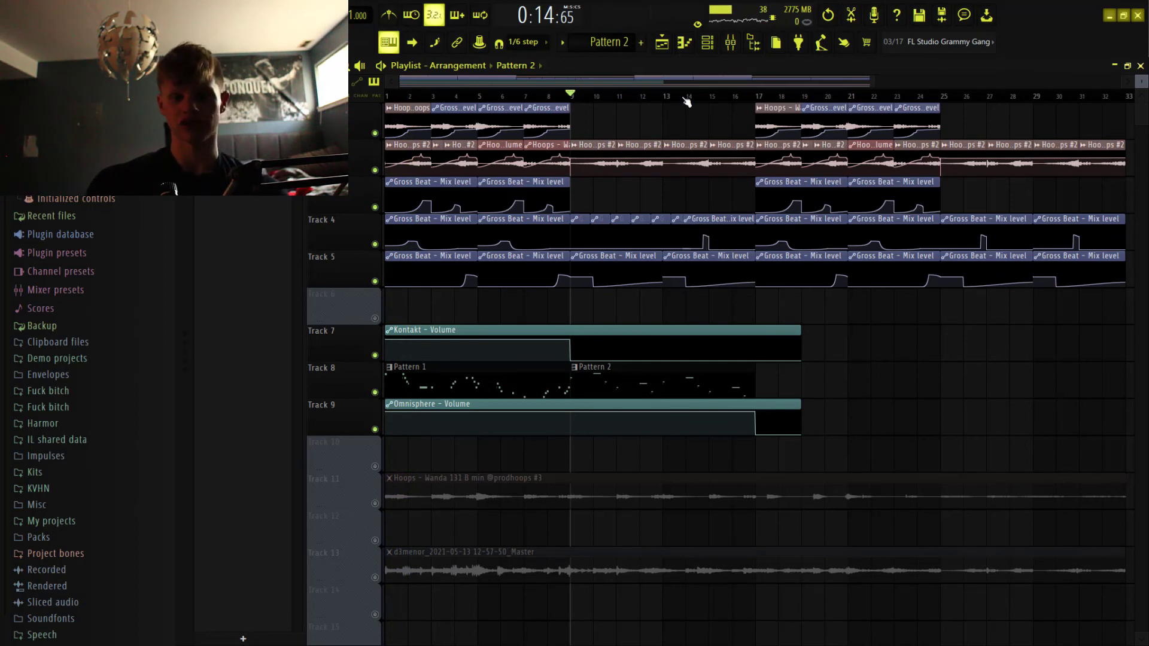
key("space")
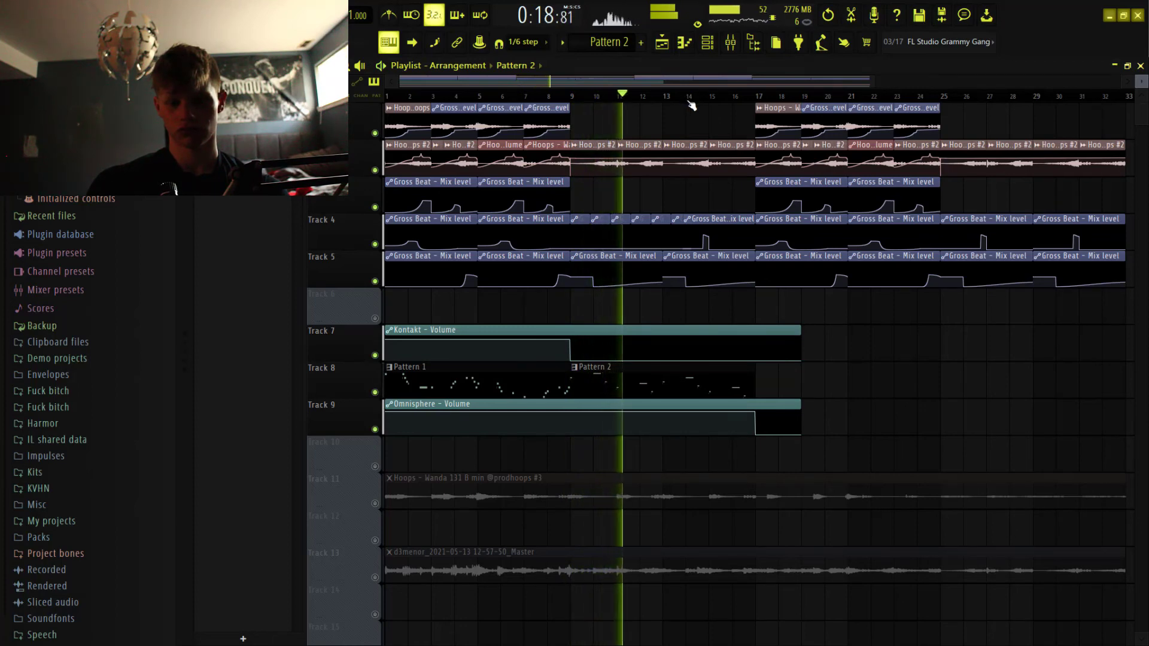
key("space")
- Solo the recorded master clip on Track 13 and display the effect chain of mixer track 19
right_click(568, 565, "ctrl")
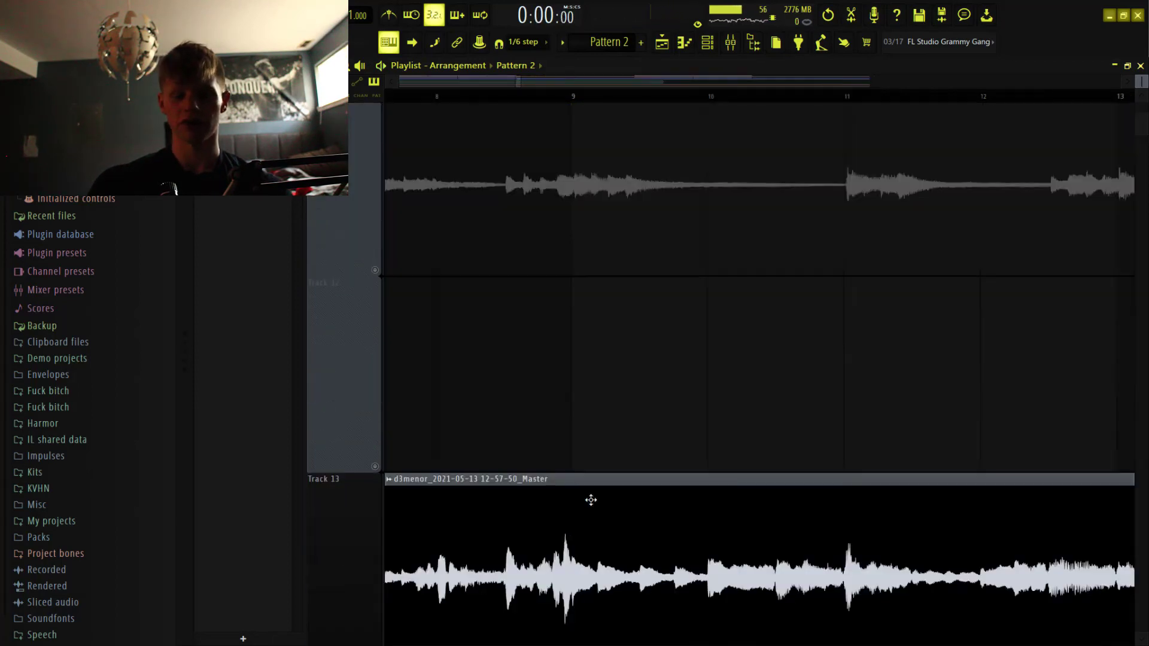
right_click(685, 379, "ctrl")
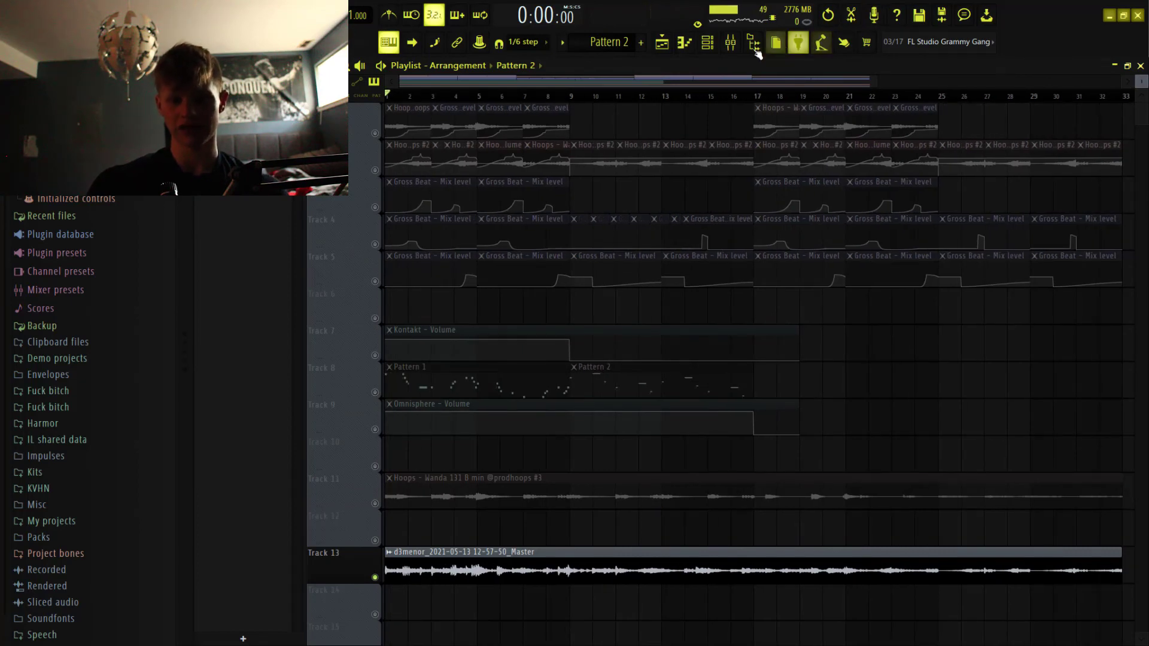
left_click(730, 42)
left_click(782, 212)
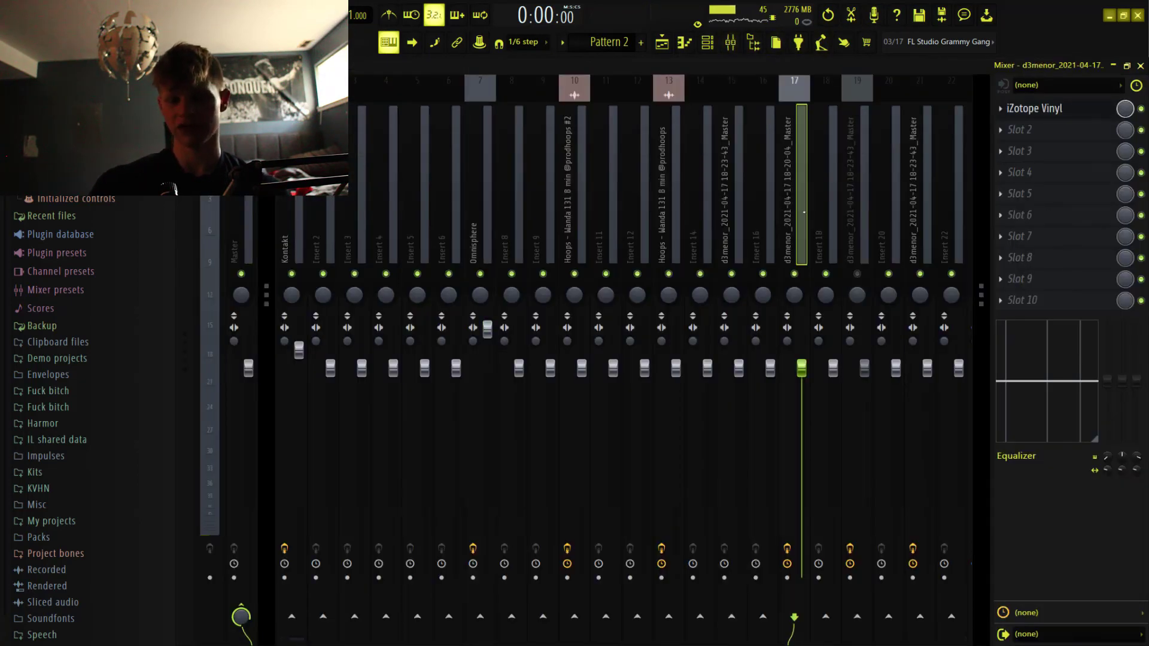
left_click(896, 201)
left_click(850, 191)
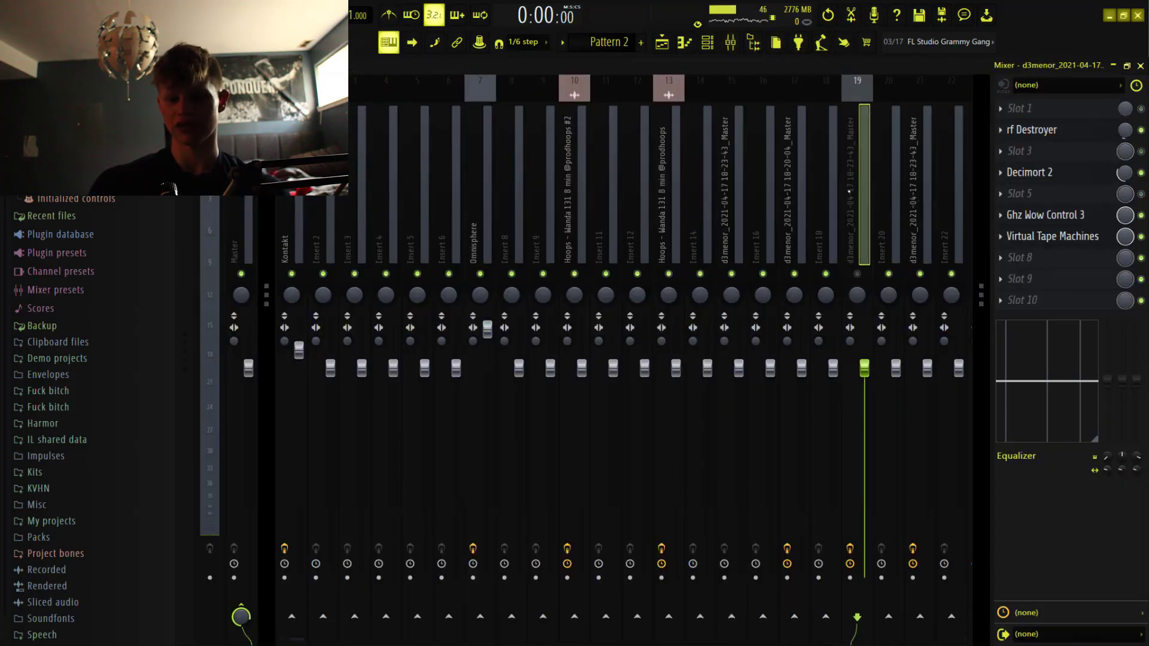
- Inspect the rf Destroyer and Decimort 2 settings on mixer track 19
left_click(1026, 137)
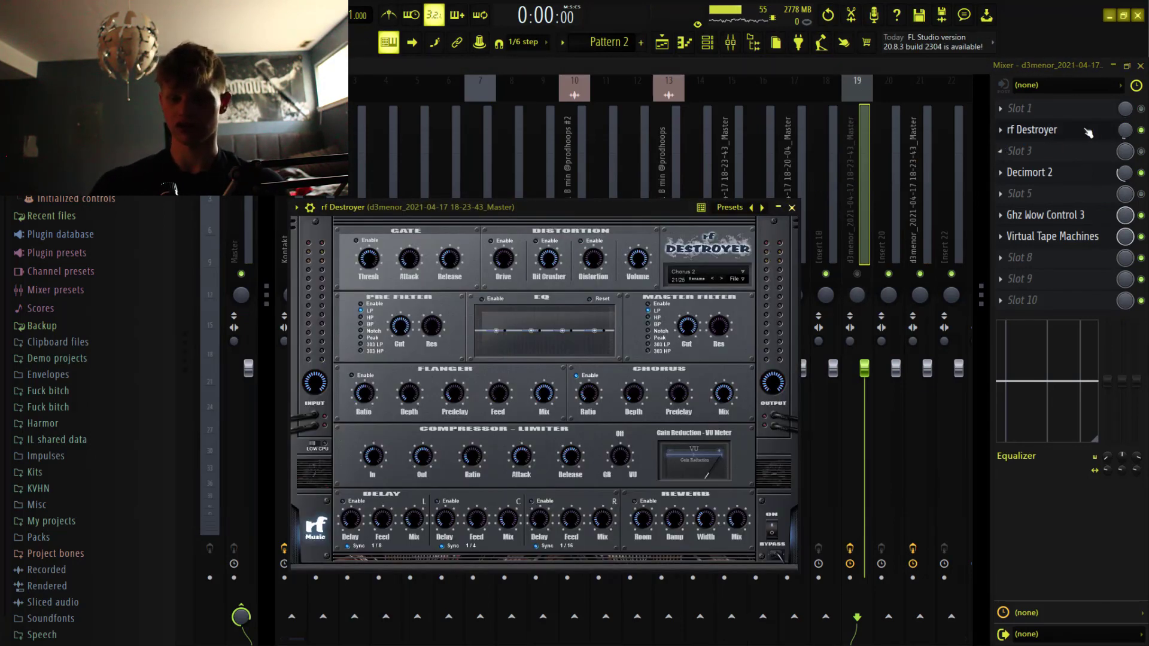
left_click(1055, 178)
left_click(1071, 171)
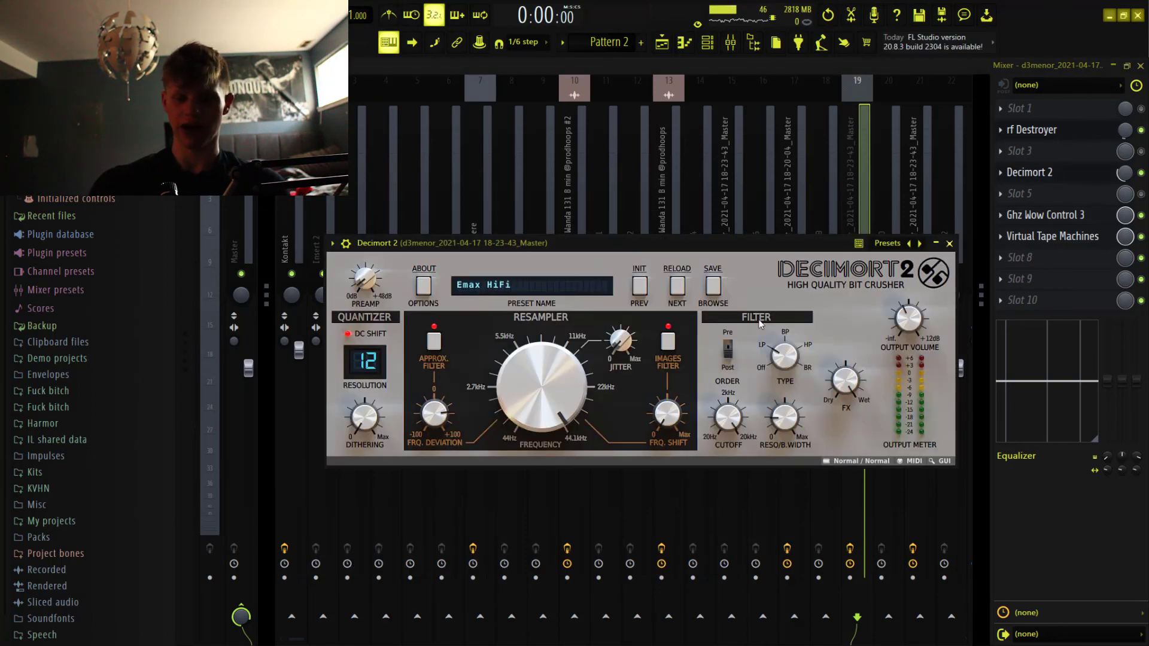
- Inspect Ghz Wow Control 3, including its analog noise gain, and Virtual Tape Machines on mixer track 19, and return to the playlist
left_click(1024, 217)
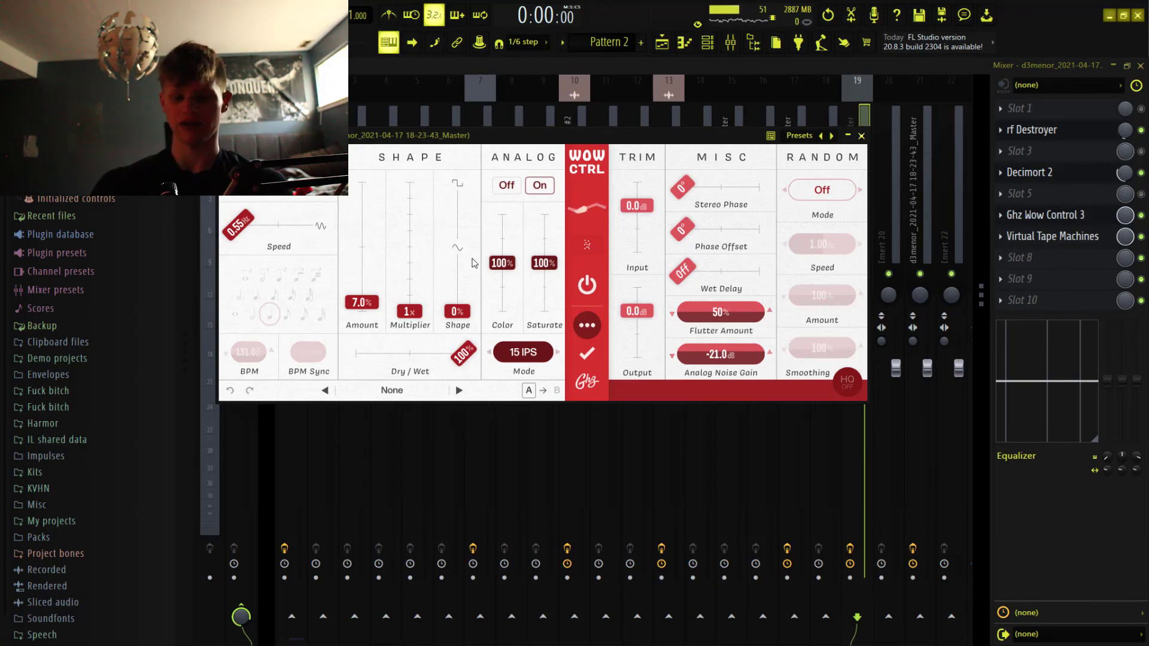
left_click(724, 354)
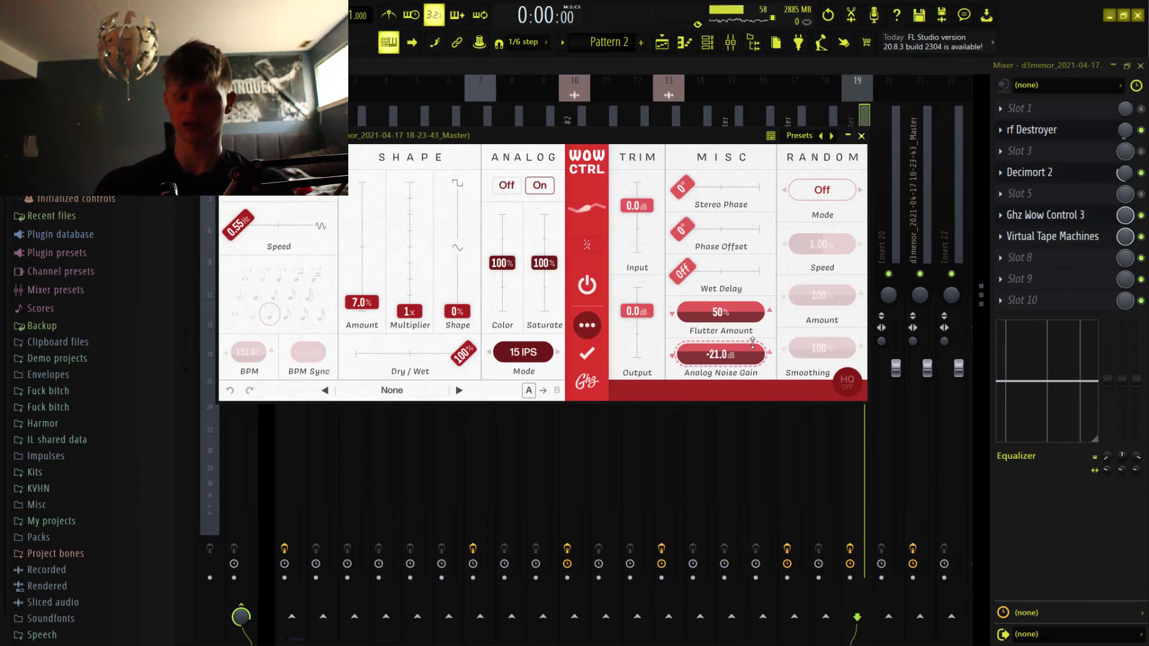
left_click(862, 135)
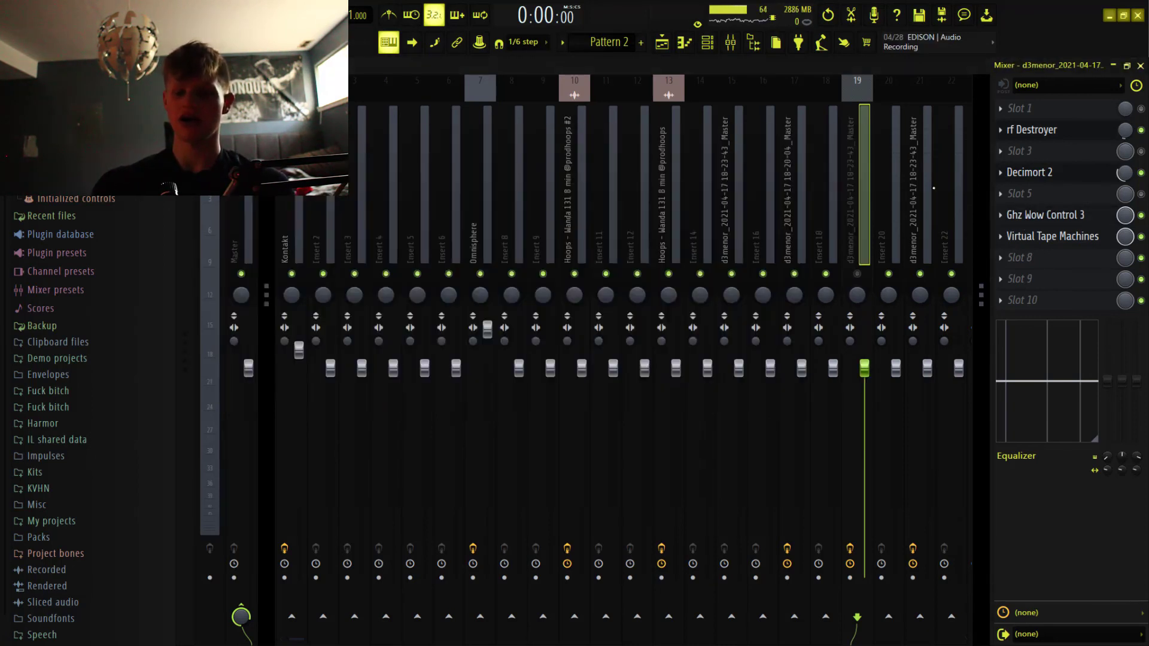
left_click(1037, 238)
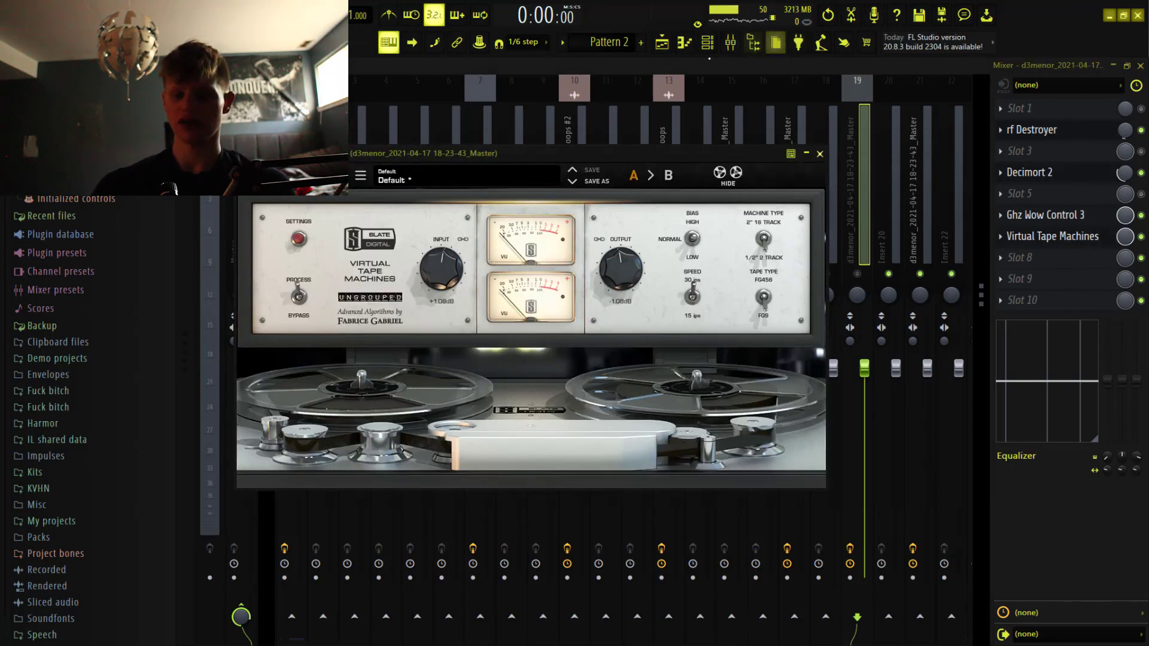
left_click(662, 42)
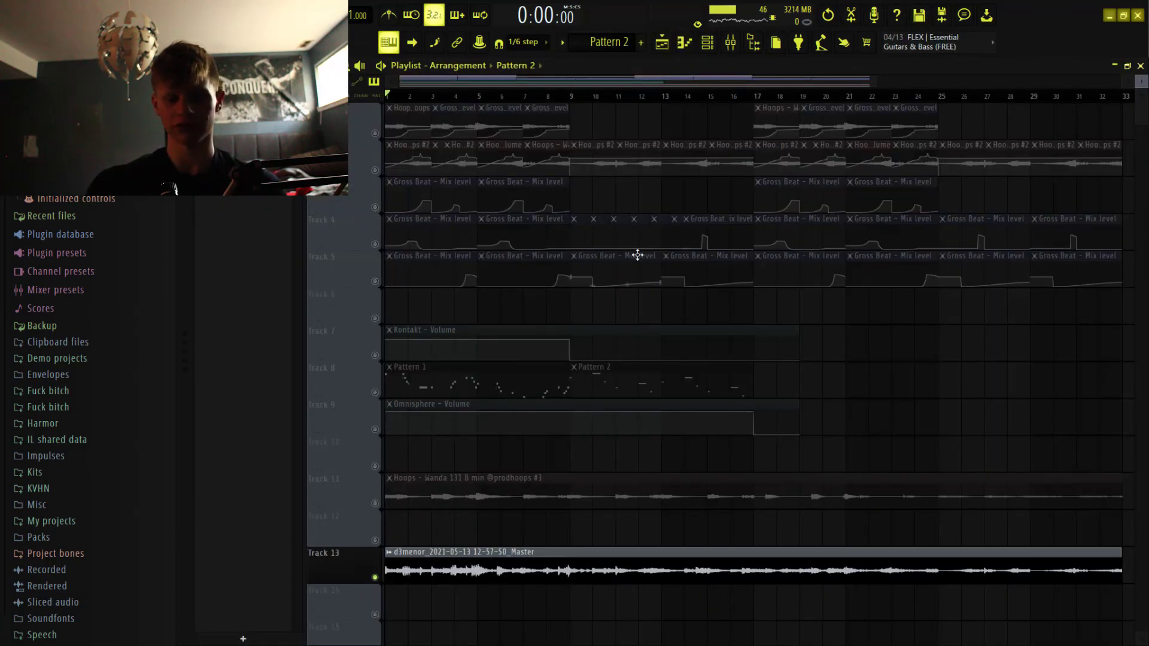
- Save the project
scroll(637, 253, "up", 5)
scroll(640, 255, "down", 5)
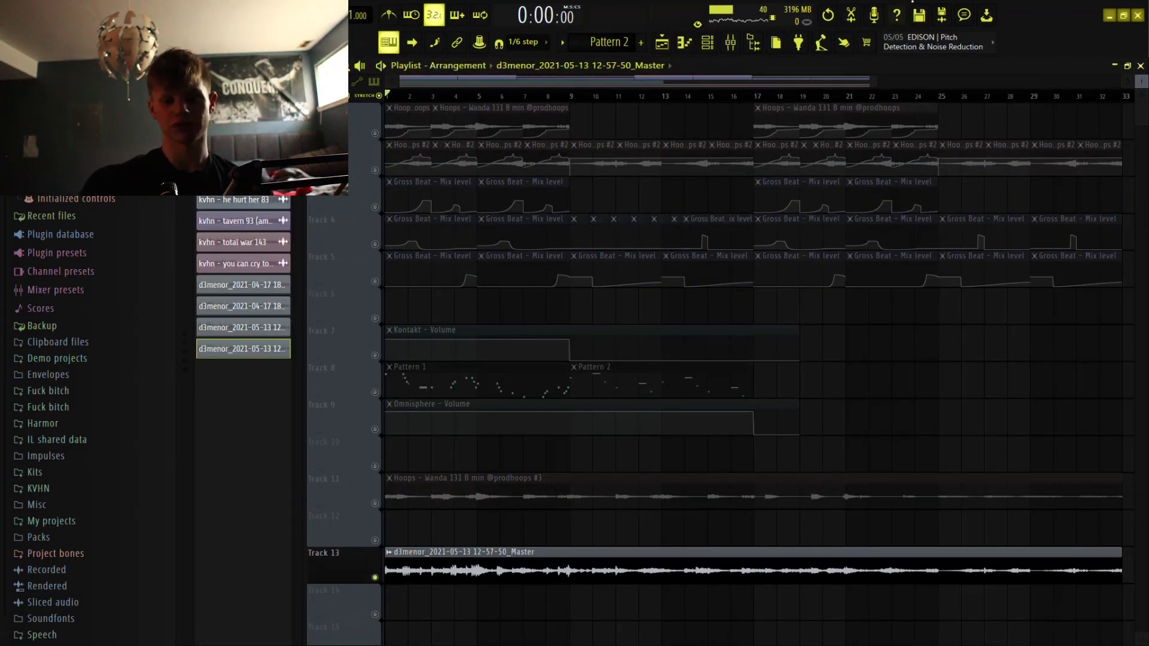
key("ctrl+s")
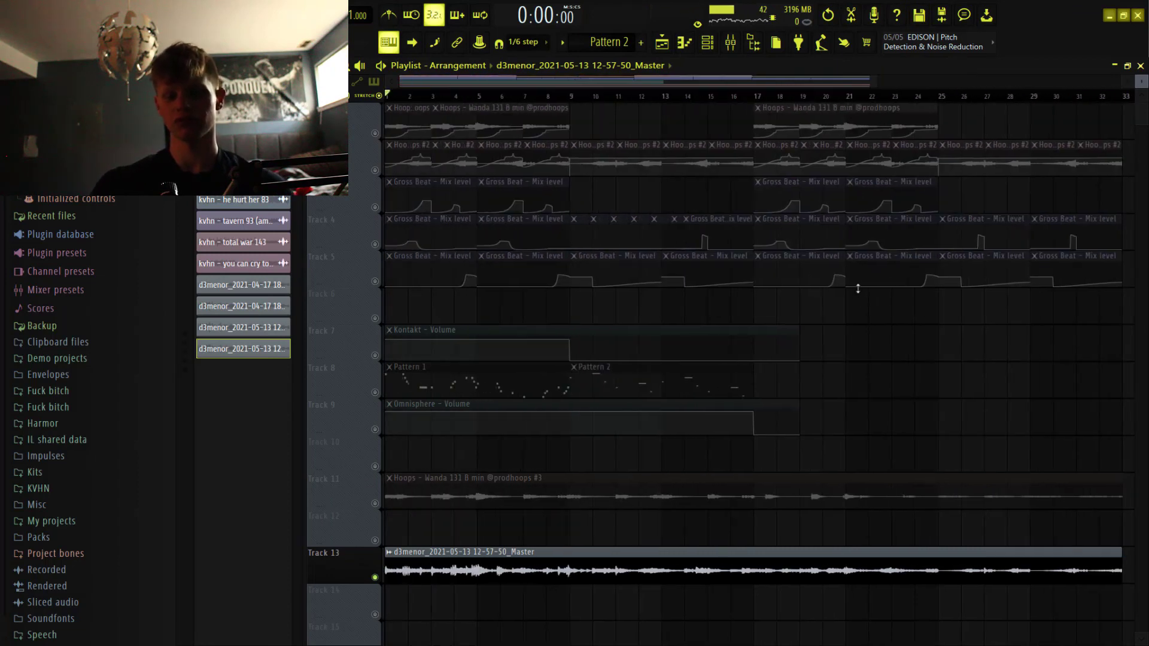